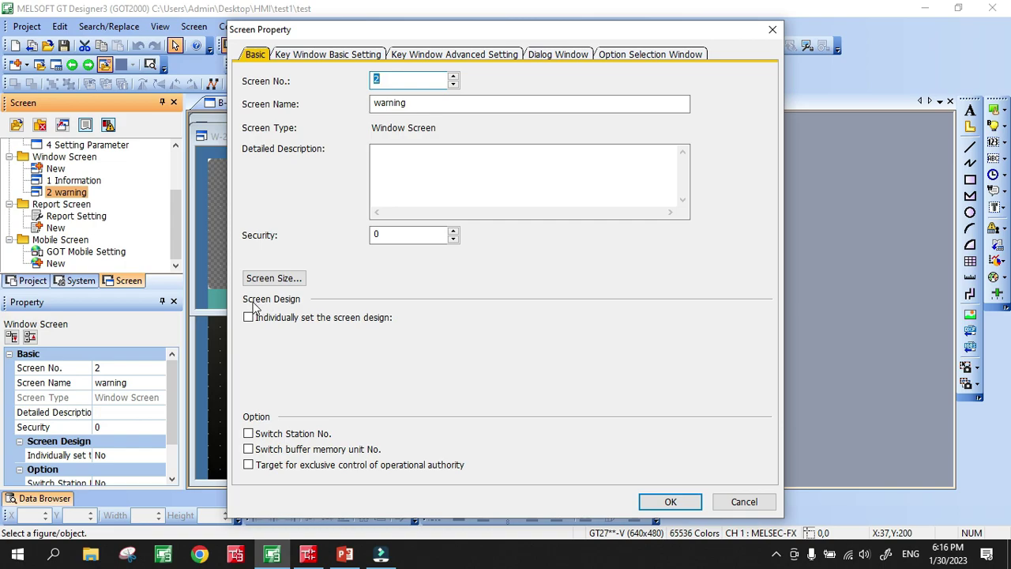
Step: Give the warning window screen an individual design with a black background colour and 5% transparency
left_click(249, 318)
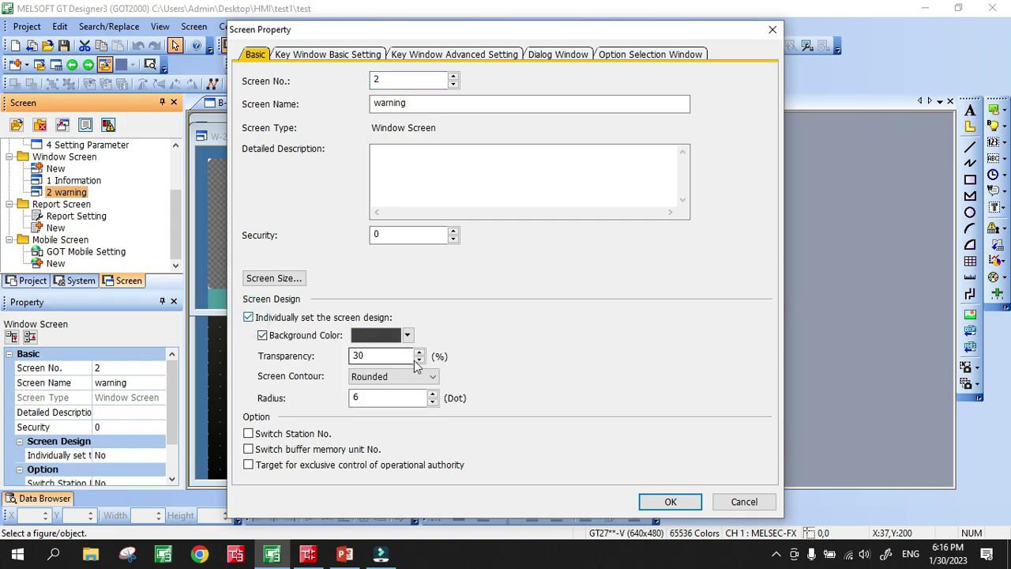
left_click(408, 335)
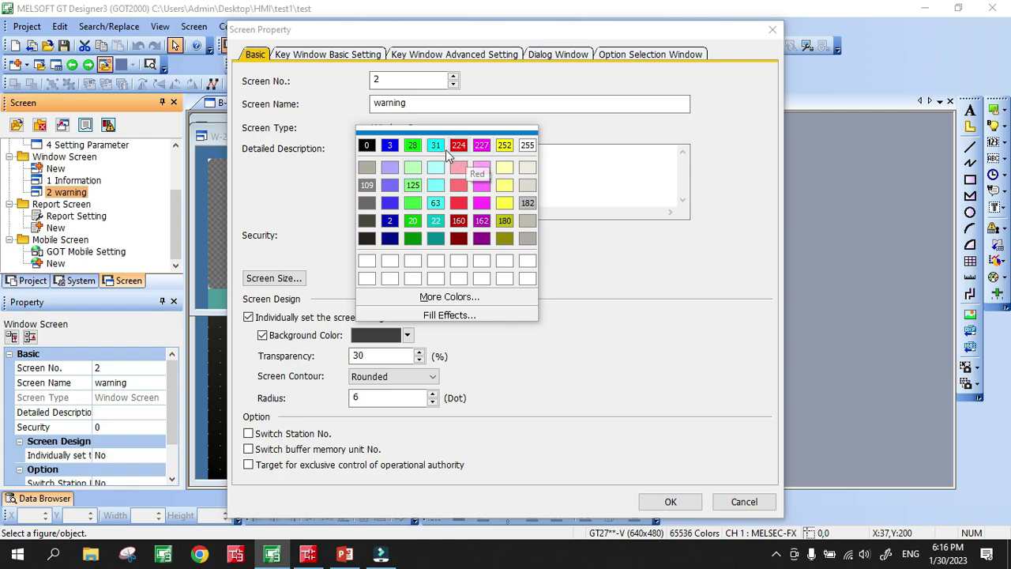
left_click(366, 145)
key("Tab")
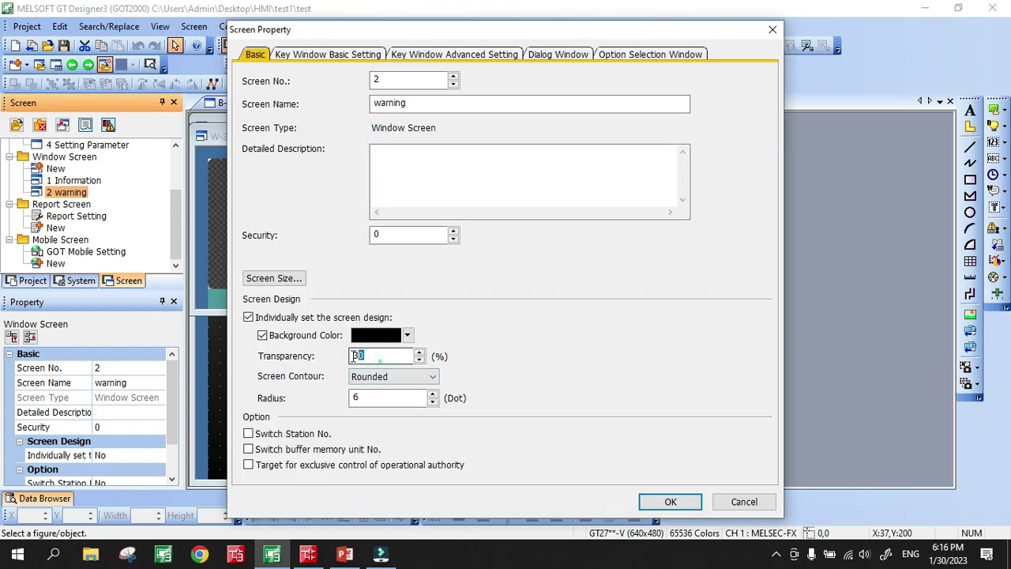
type("5")
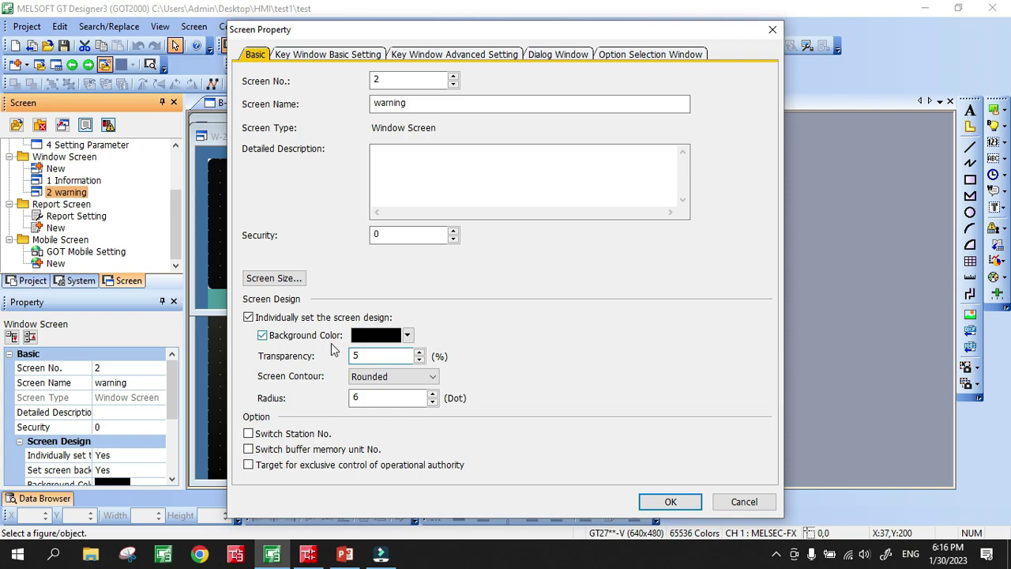
key("Tab")
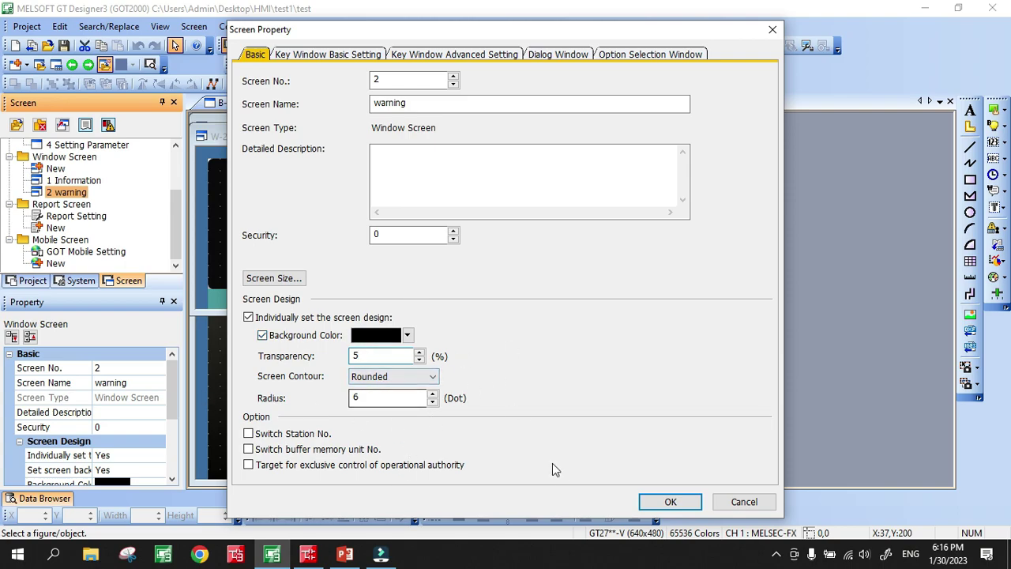
left_click(670, 501)
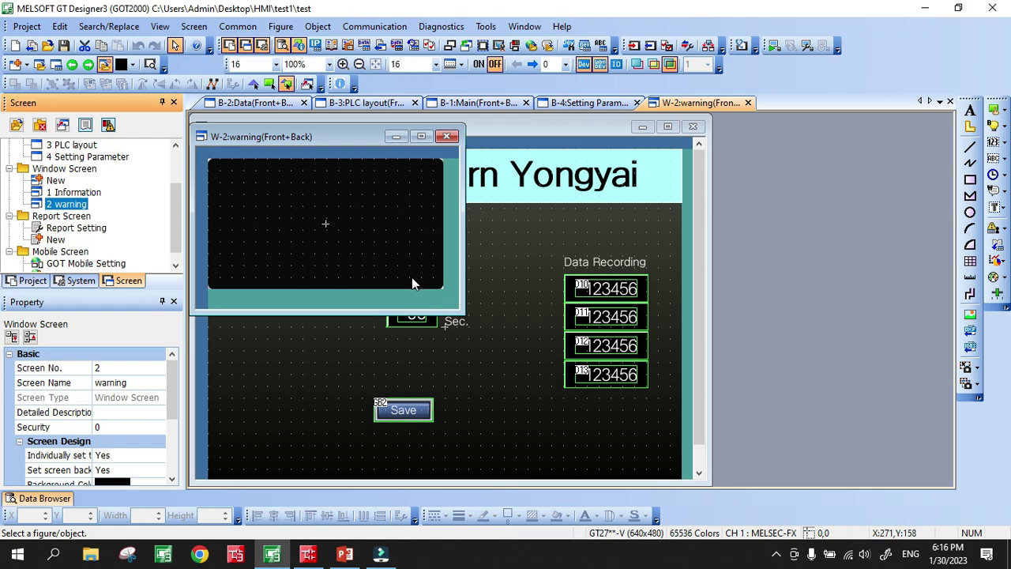
Step: Add a text object in the upper part of the warning window reading "Warning" and, on a second line, "Are you sure to save this data?"
left_click(971, 110)
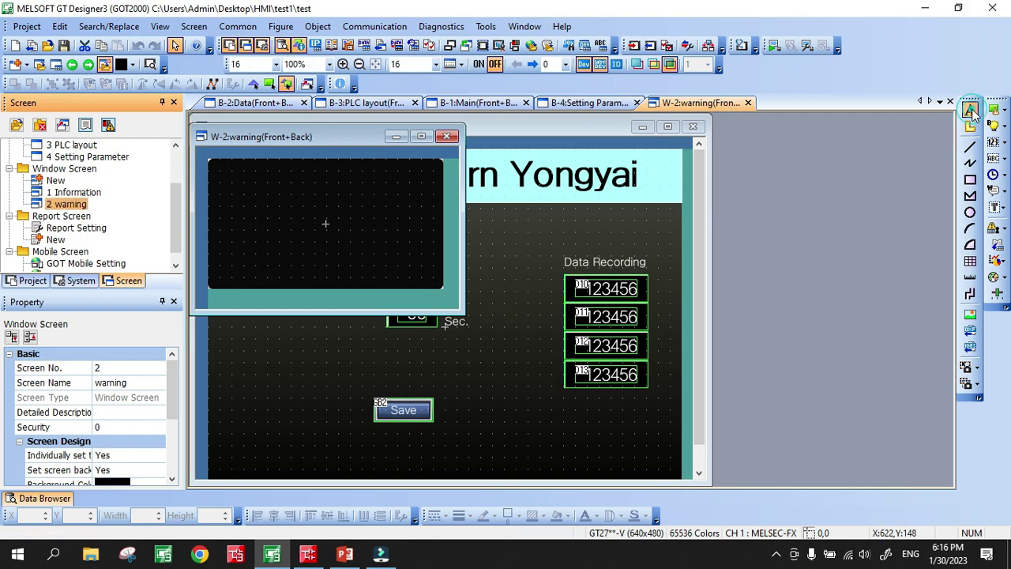
left_click(231, 174)
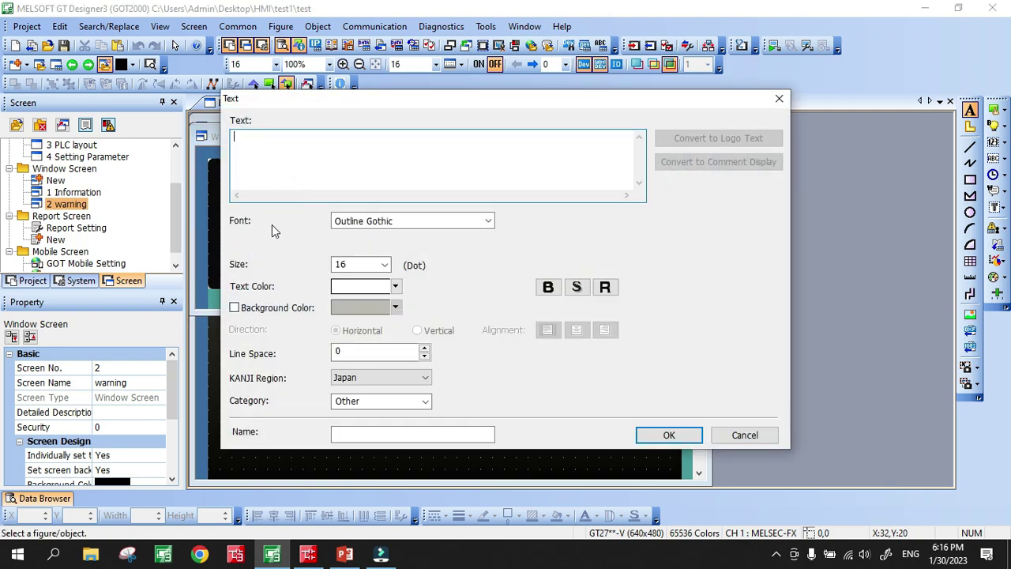
type("War")
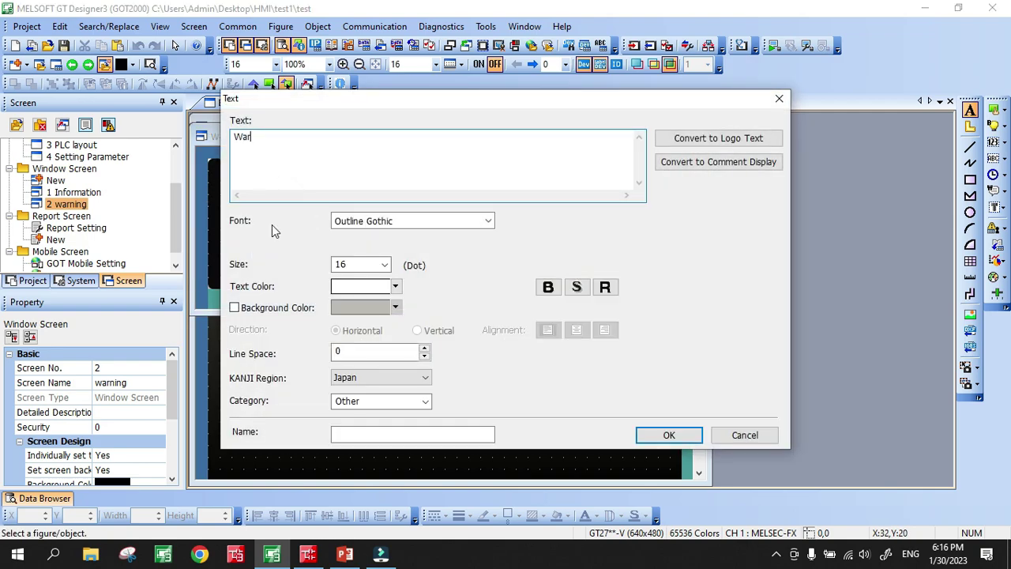
type("ning")
key("Return")
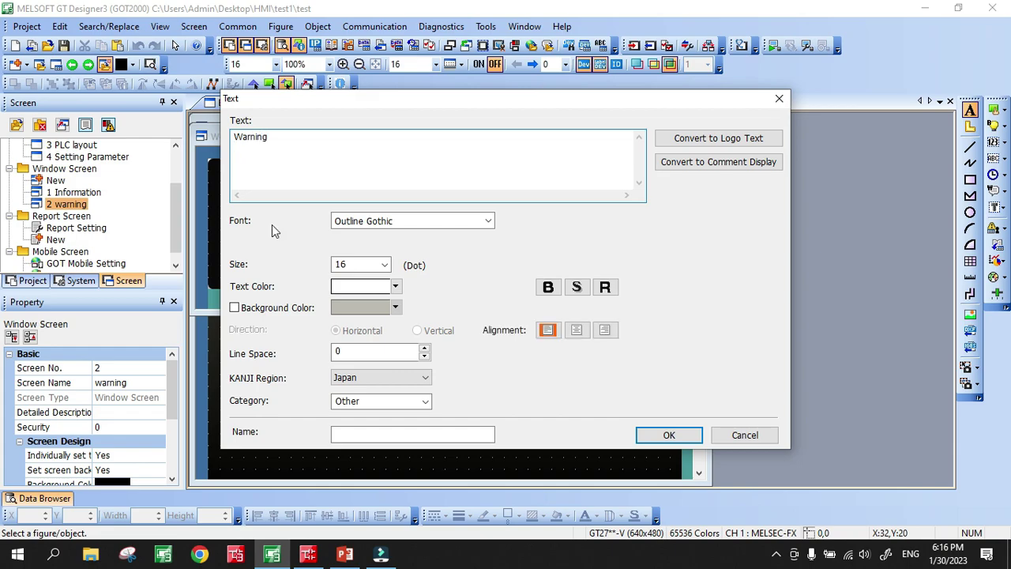
type("and")
key("BackSpace")
key("BackSpace")
key("BackSpace")
type("Are you sure to save this ")
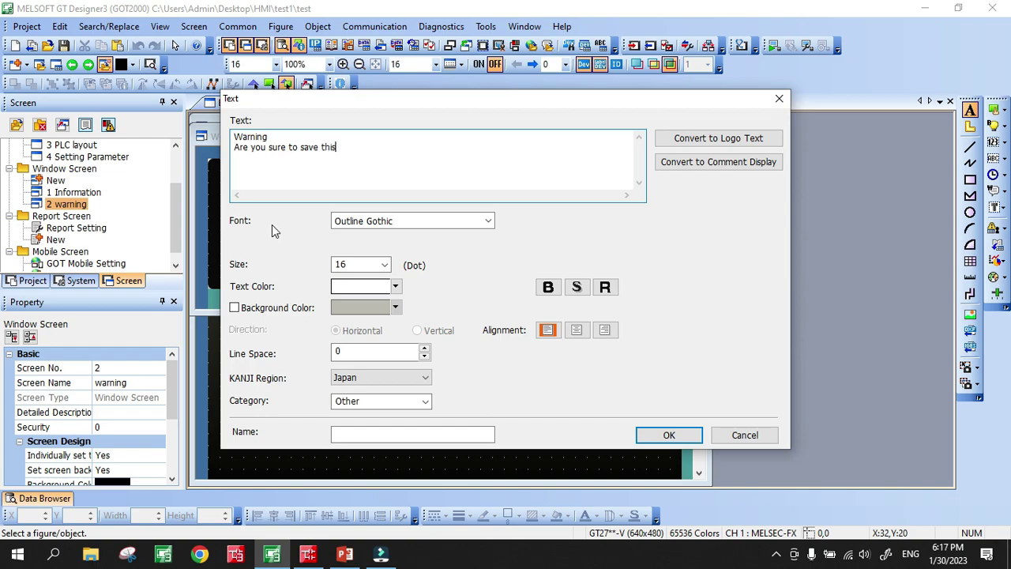
type("data?")
Step: Format the warning text as 26-dot bold and place it on the window screen
left_click(385, 265)
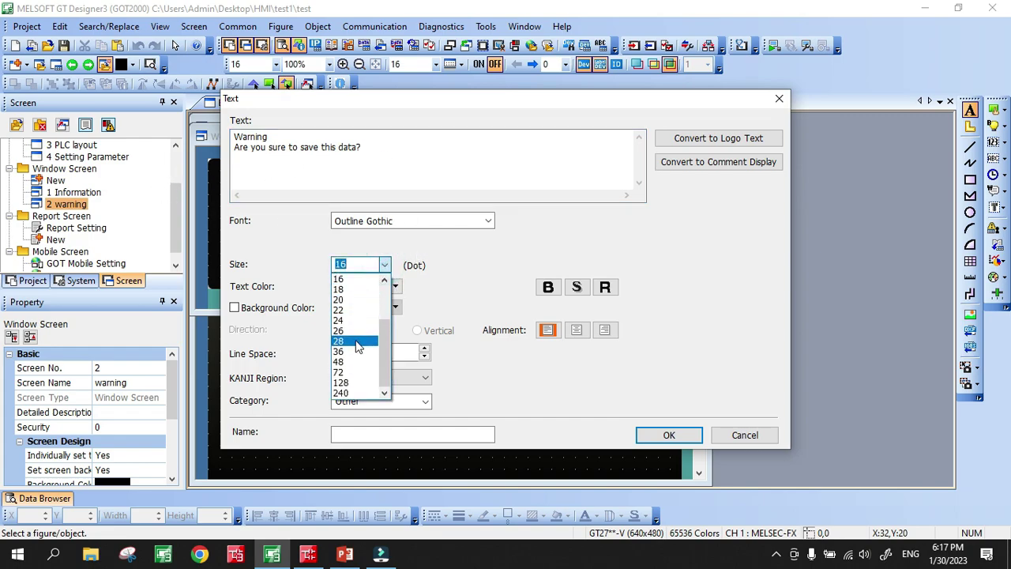
left_click(349, 336)
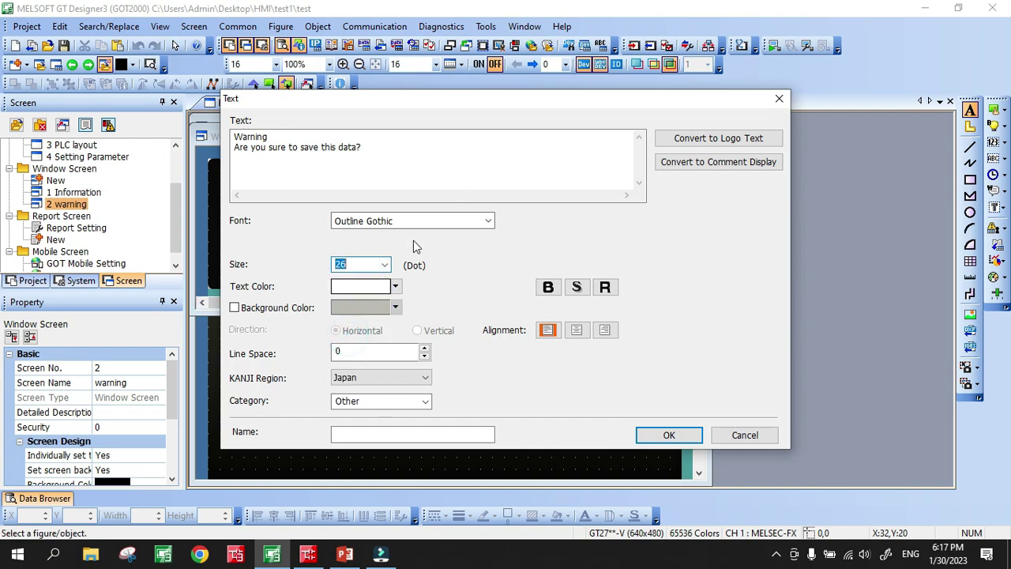
left_click(548, 287)
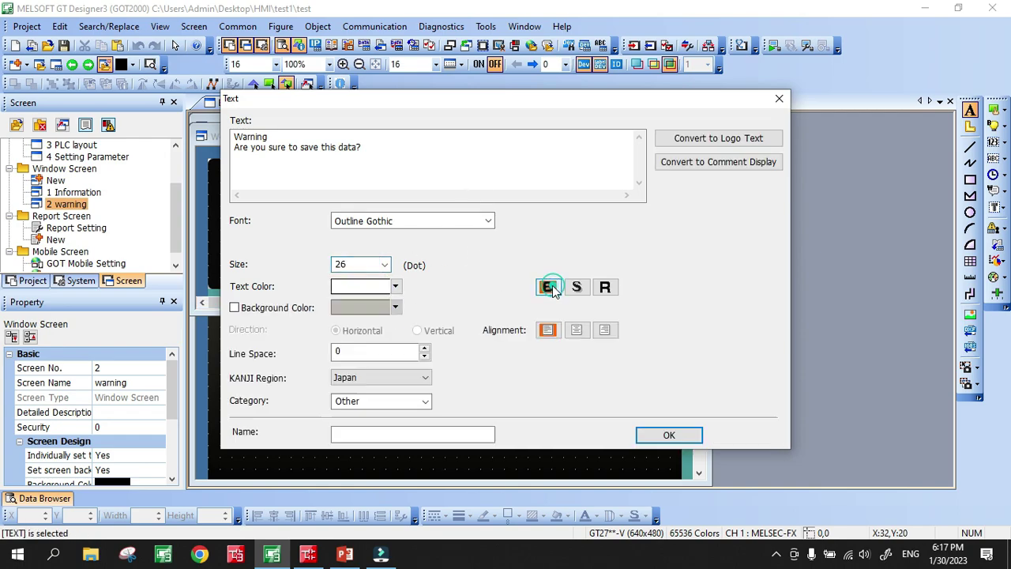
left_click(668, 435)
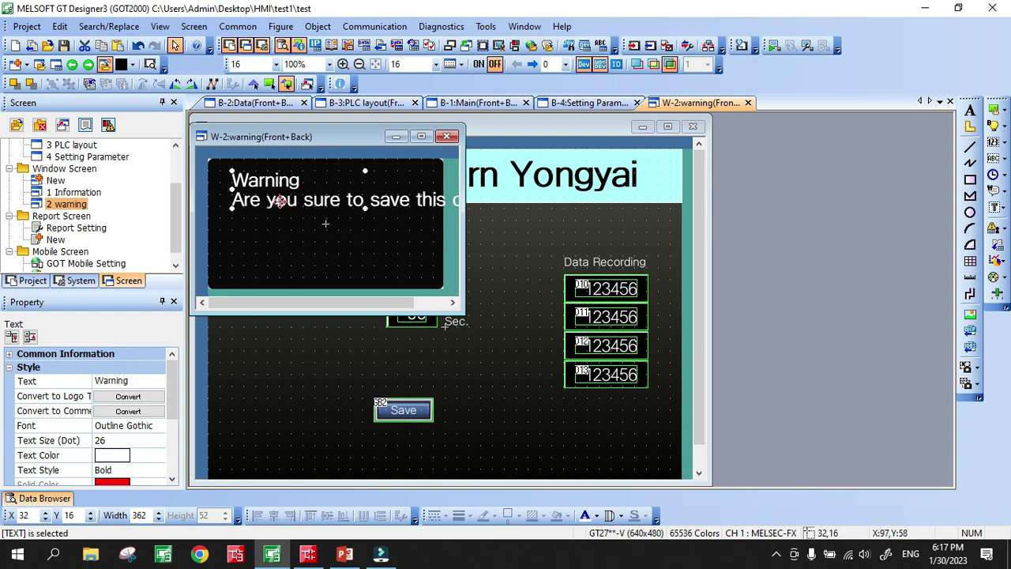
Step: Move the warning text horizontally to X 16 and set its size to 22 dots
left_click_drag(301, 200, 289, 200)
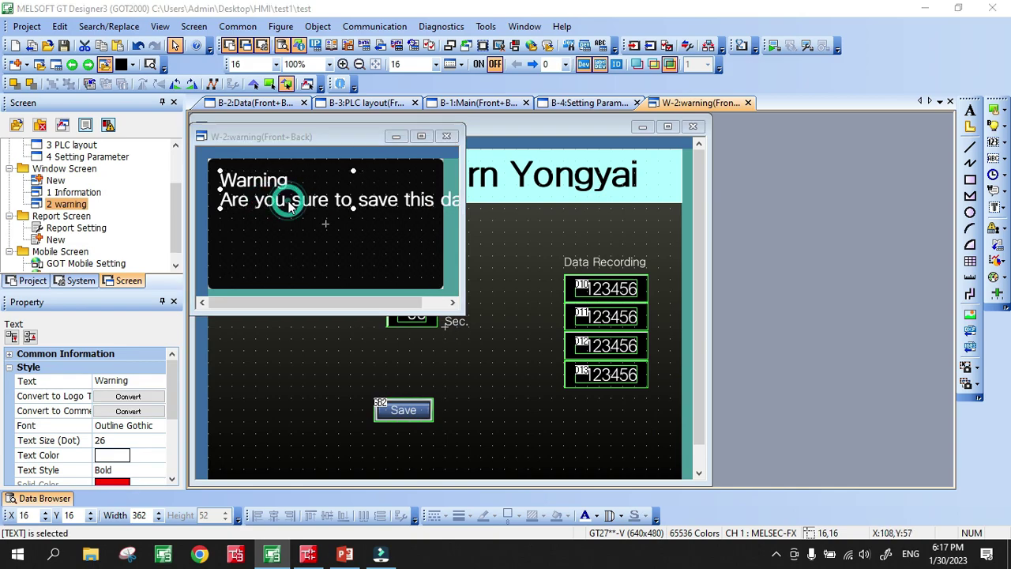
double_click(284, 205)
left_click(385, 265)
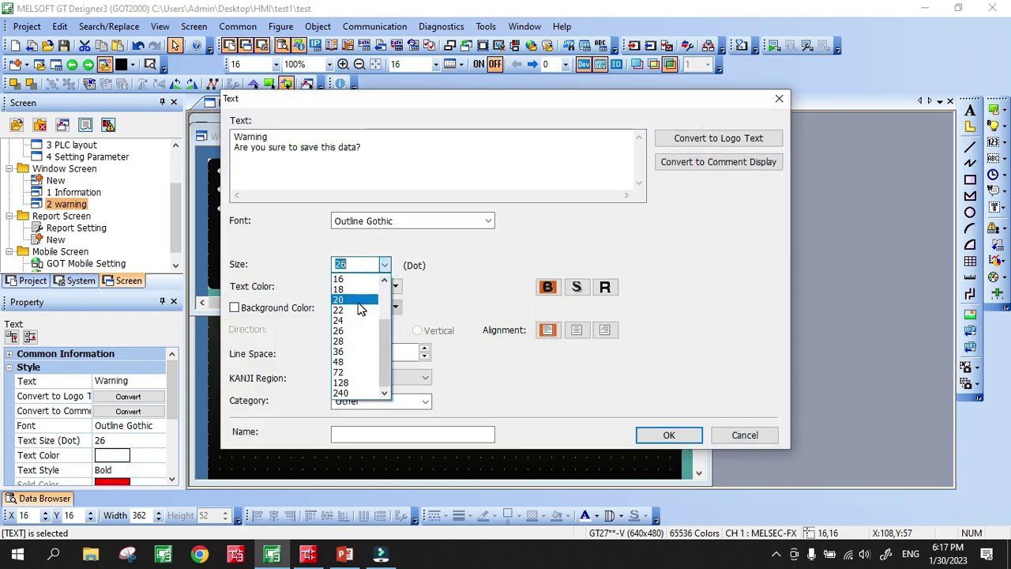
left_click(352, 306)
left_click(653, 435)
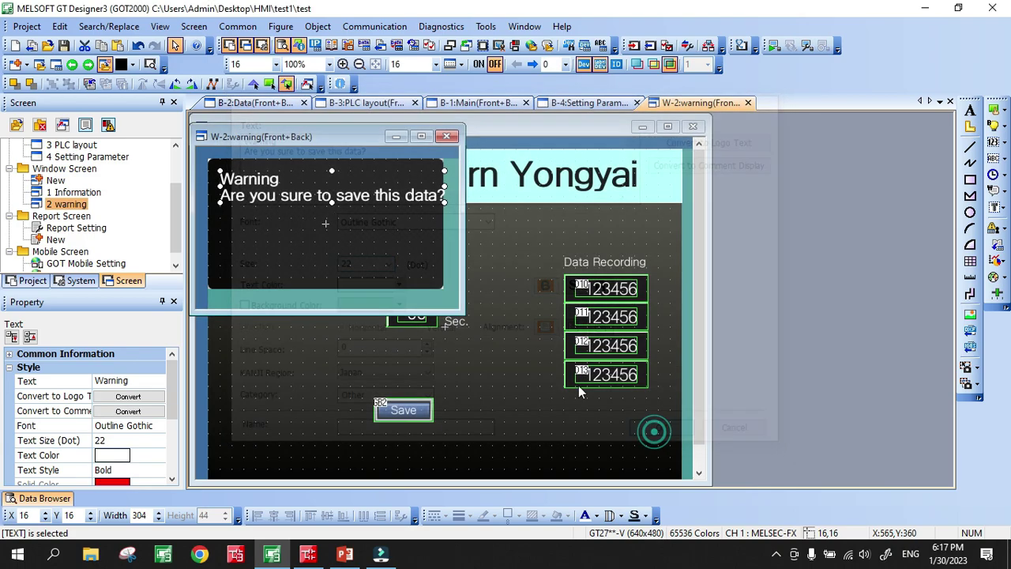
Step: Set the warning text size to 20 dots so both lines fit within the window
double_click(357, 204)
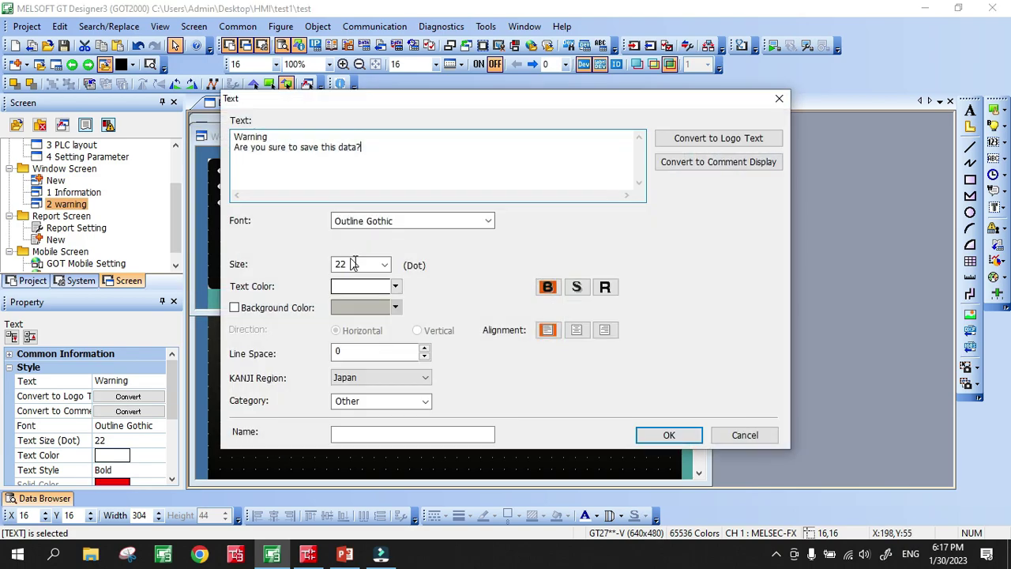
left_click(385, 265)
left_click(355, 308)
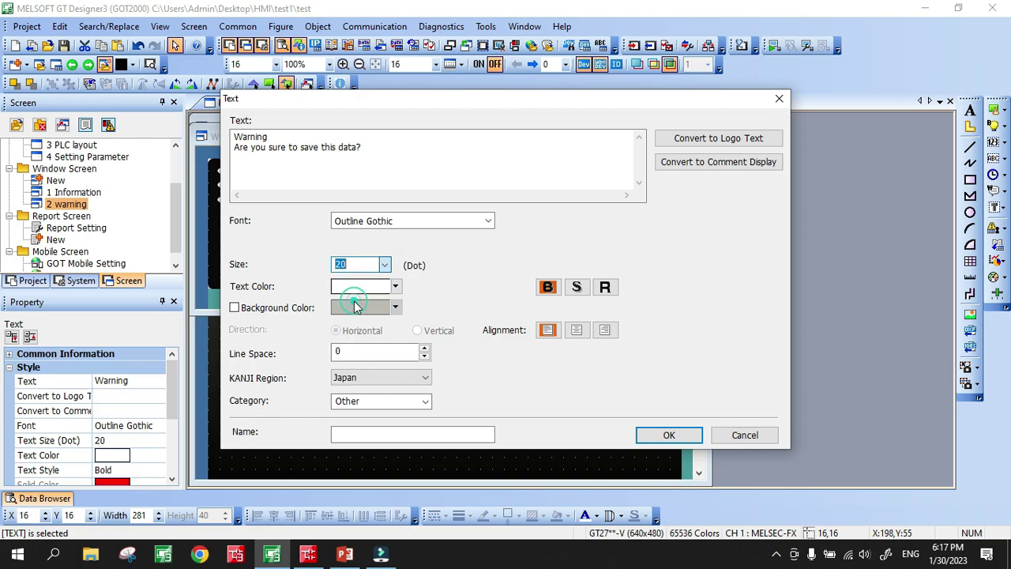
left_click(665, 435)
left_click(367, 232)
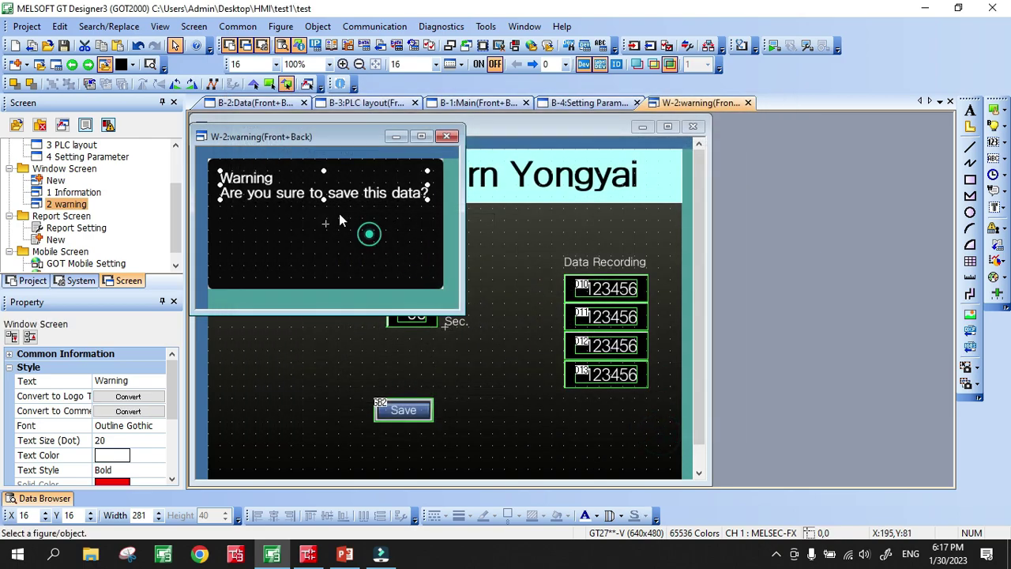
left_click(324, 187)
left_click(360, 234)
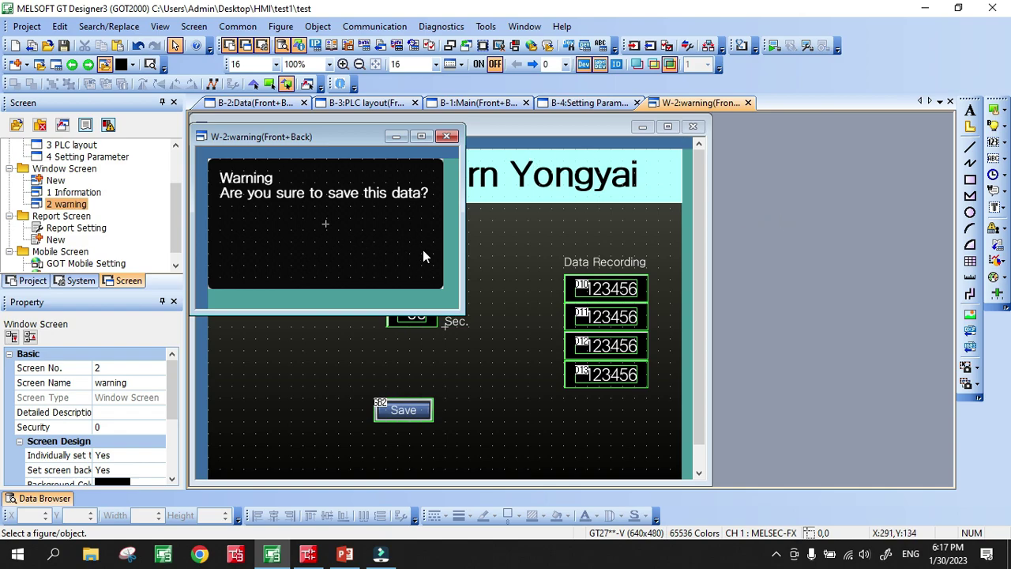
left_click(997, 111)
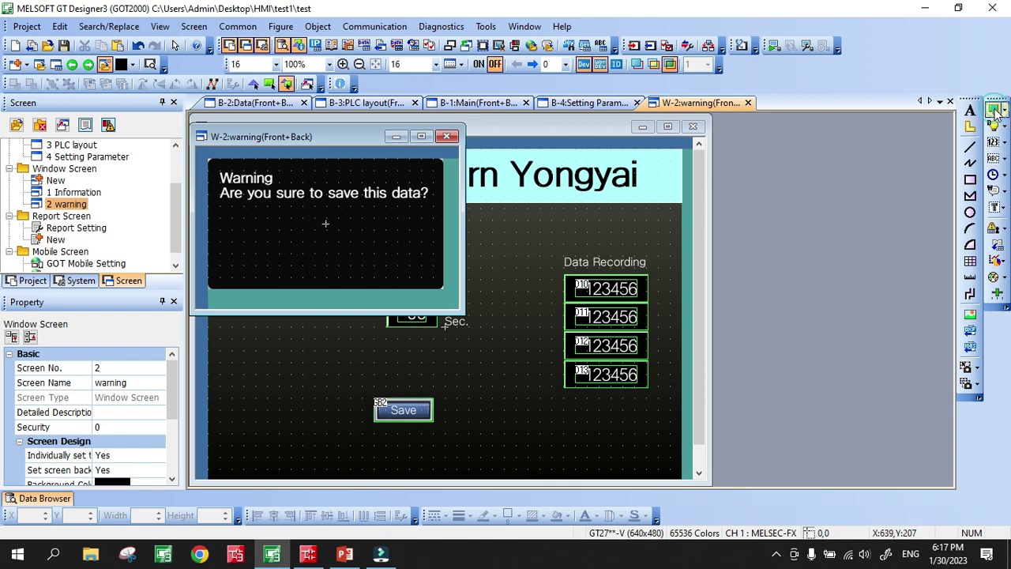
left_click_drag(308, 253, 351, 279)
double_click(333, 267)
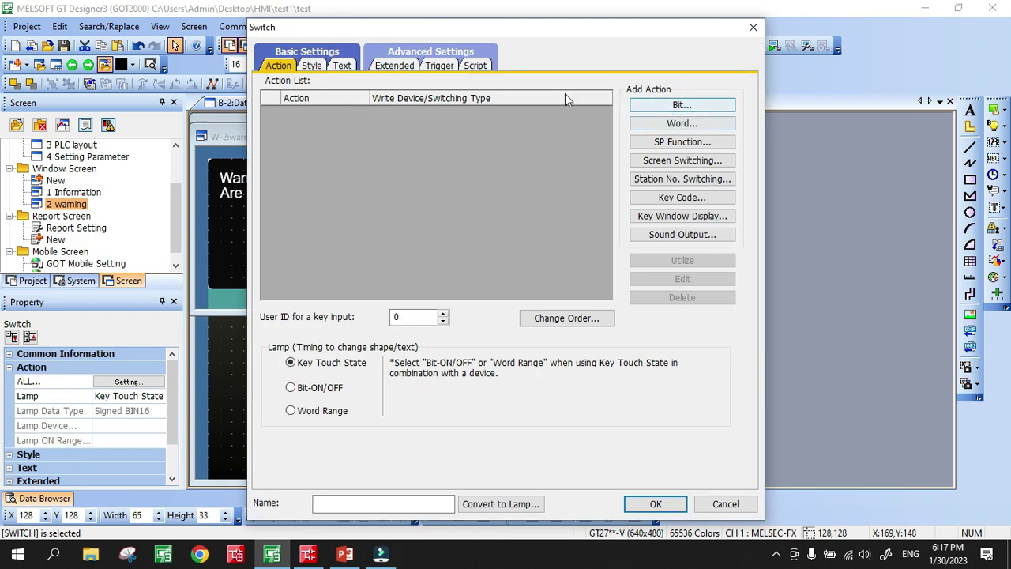
left_click(343, 65)
left_click(563, 278)
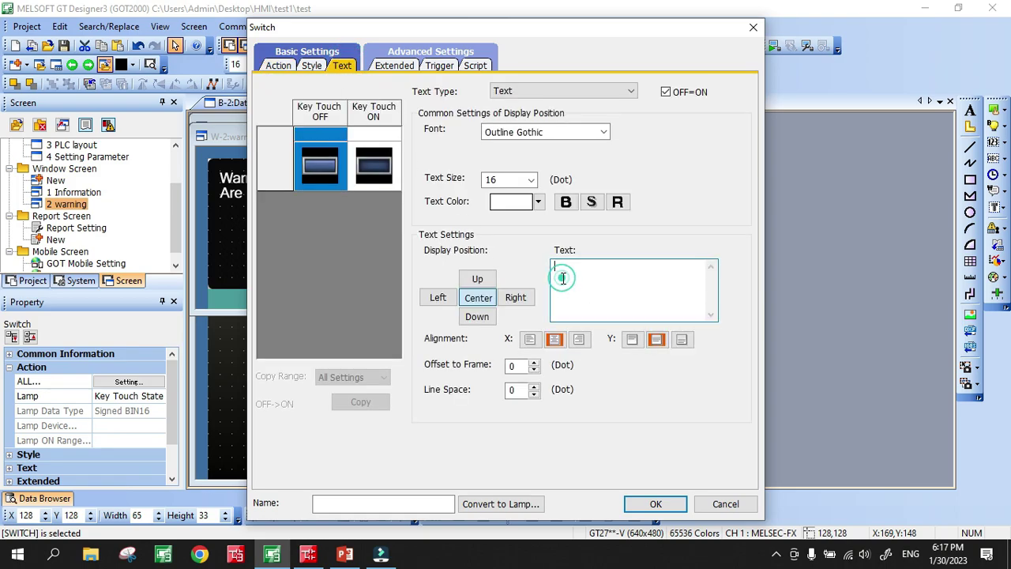
type("N")
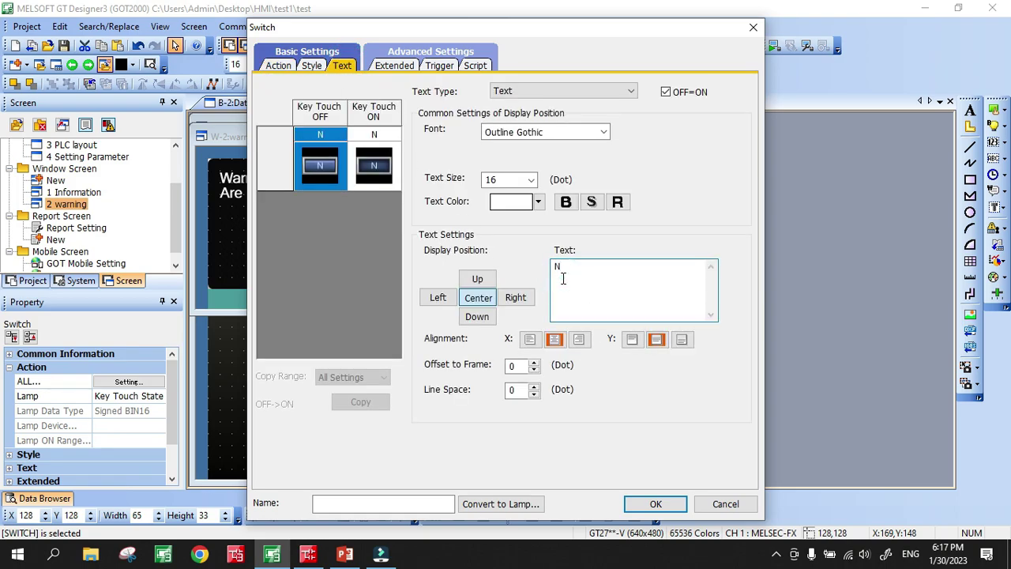
type("o")
left_click(754, 30)
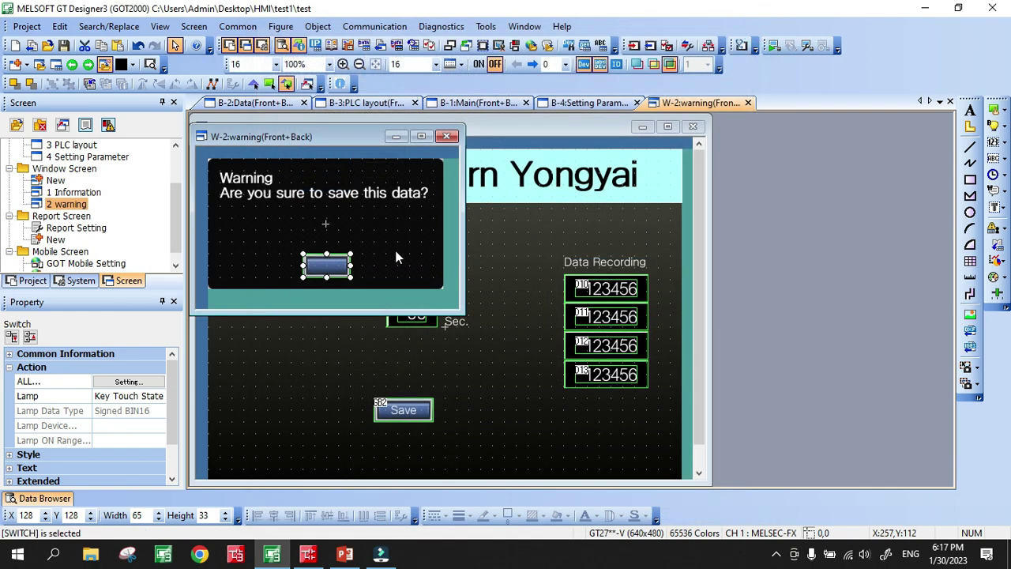
key("Delete")
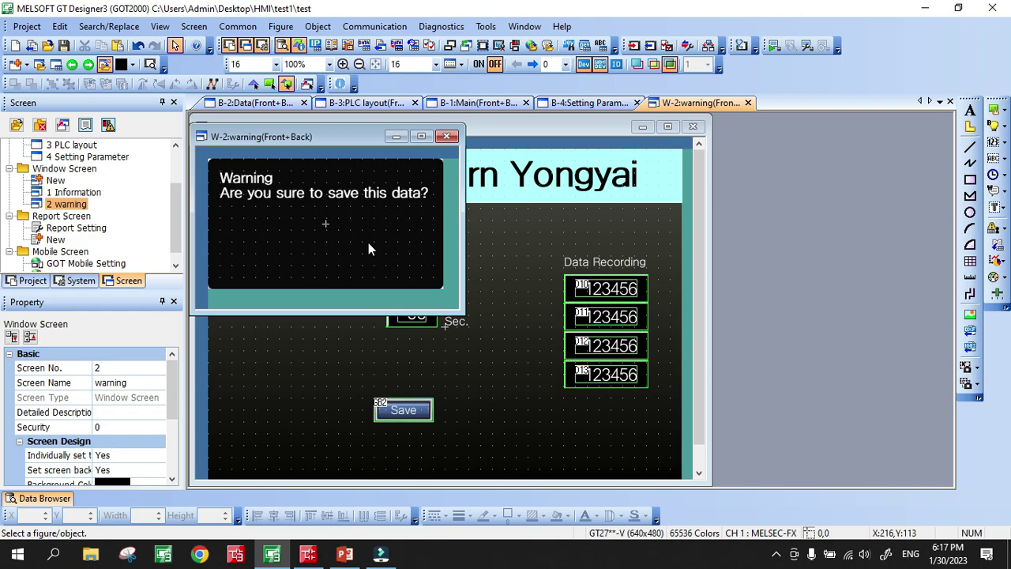
Step: Open the Screen Switching/Window environmental settings and examine the switching devices assigned to the base screen and overlap window 1
left_click(32, 281)
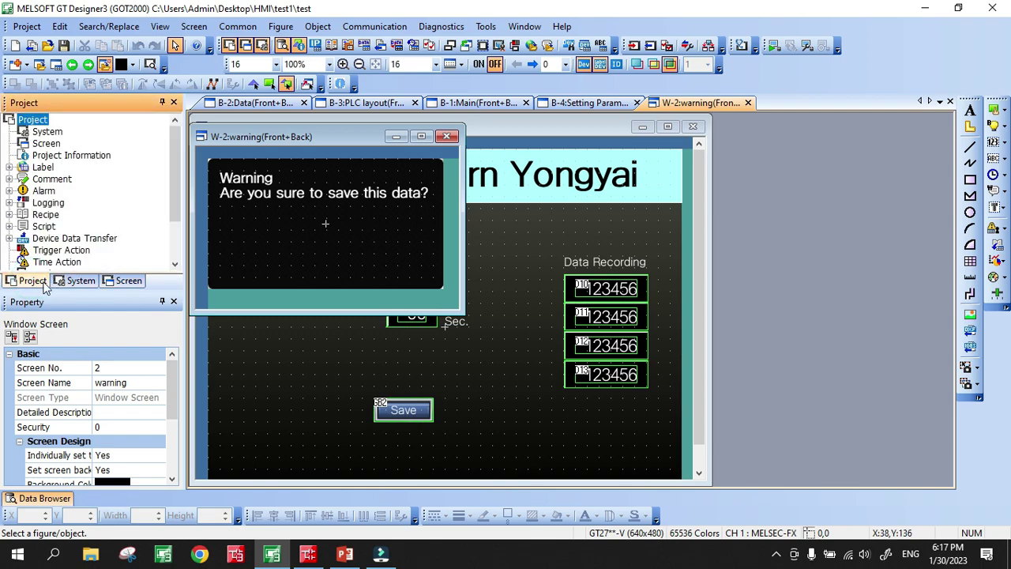
left_click(70, 282)
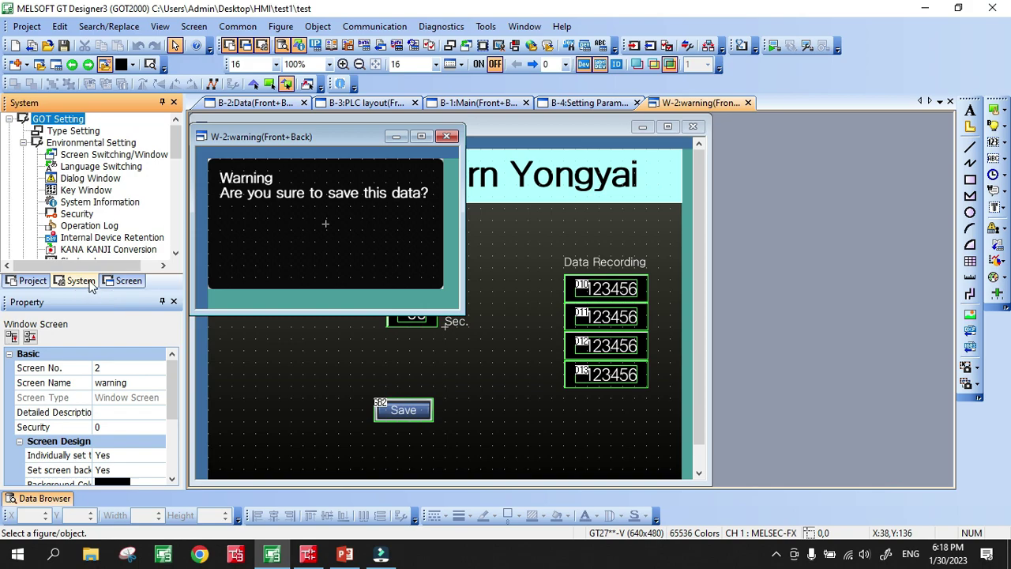
left_click(83, 155)
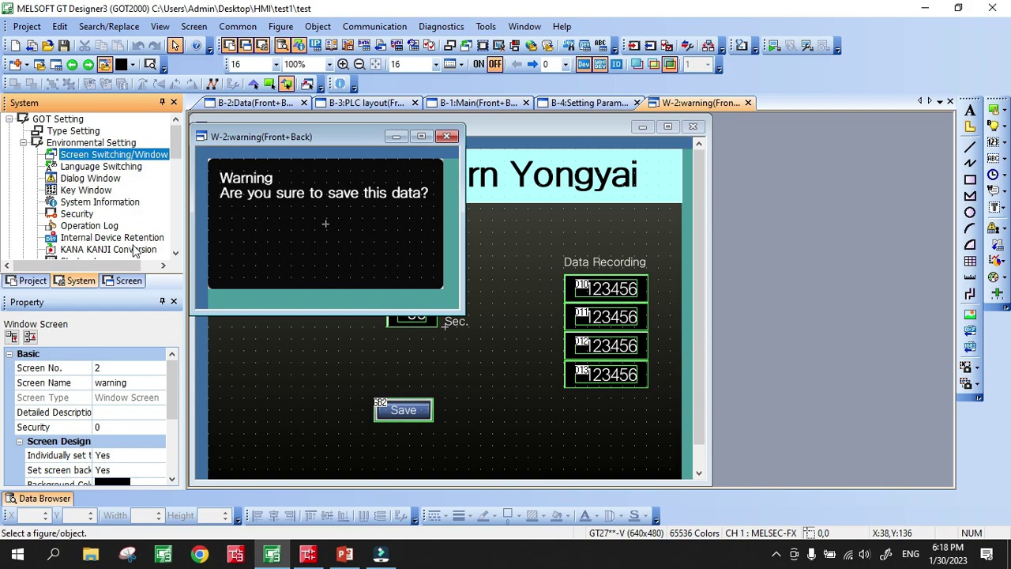
left_click_drag(118, 266, 117, 269)
double_click(84, 157)
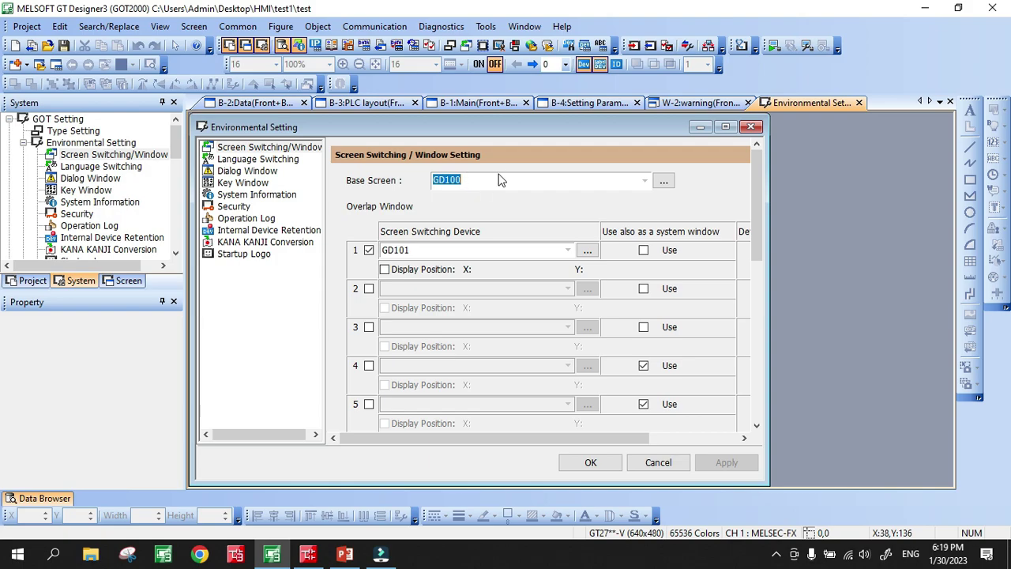
left_click(476, 183)
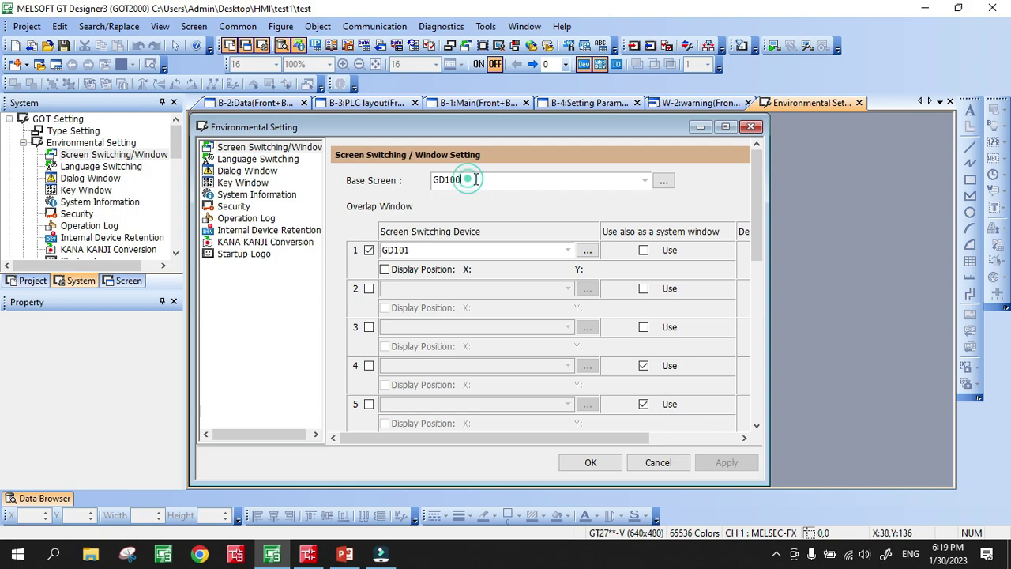
left_click_drag(478, 182, 433, 190)
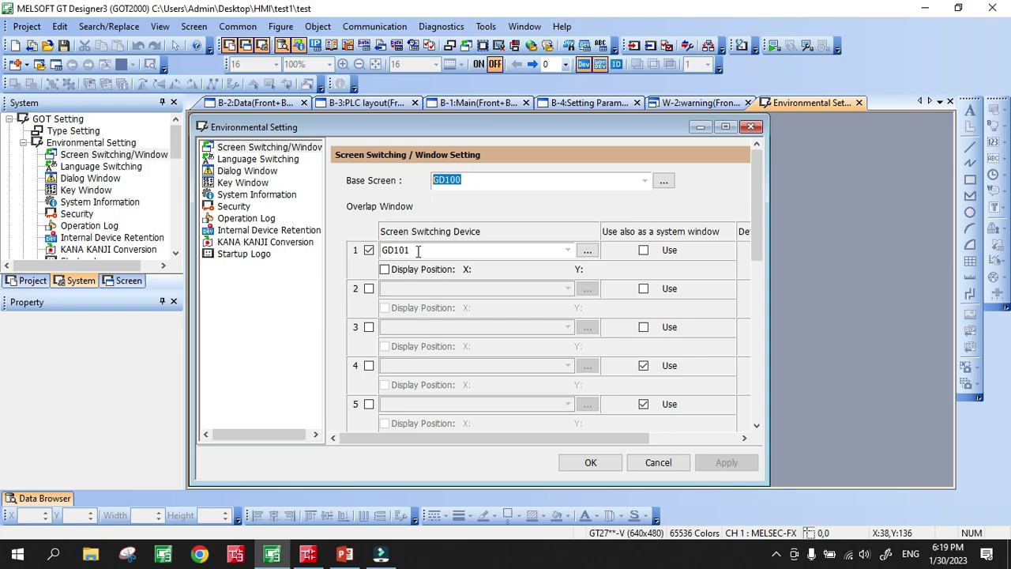
left_click_drag(416, 250, 382, 252)
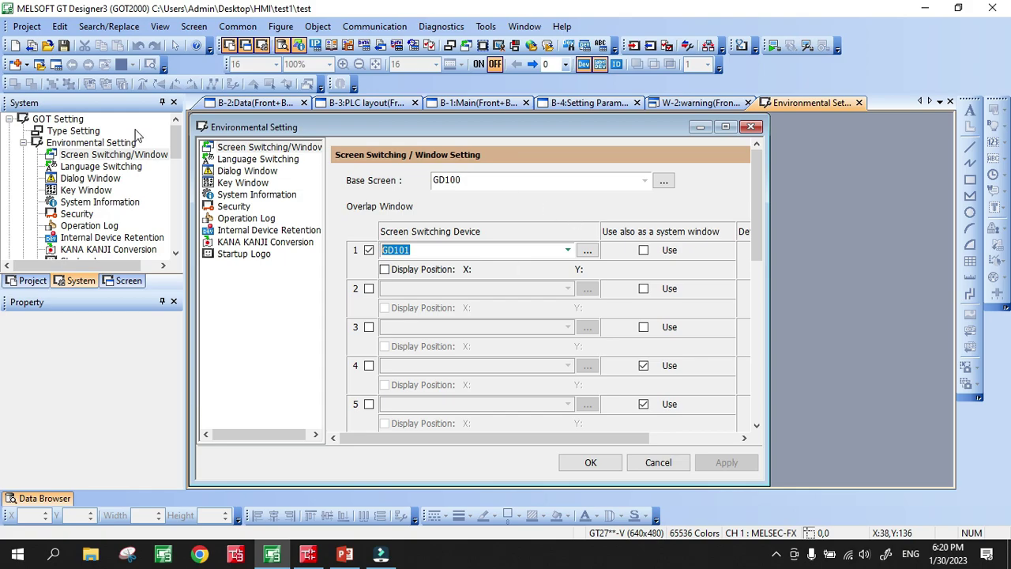
Step: Close the environmental settings and place a word switch about 81 by 33 at X 112, Y 128 below the warning text
left_click(753, 128)
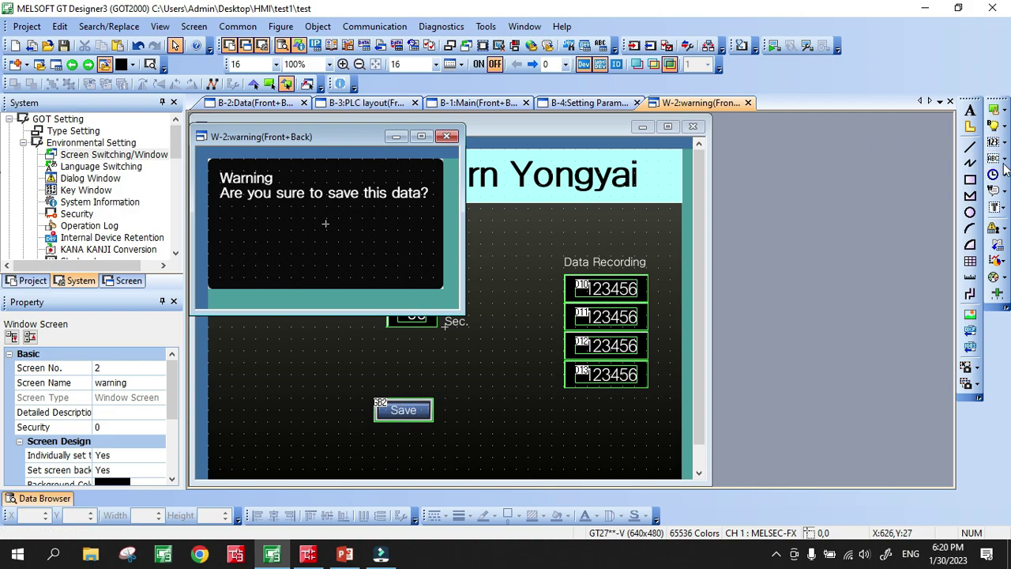
left_click(1004, 110)
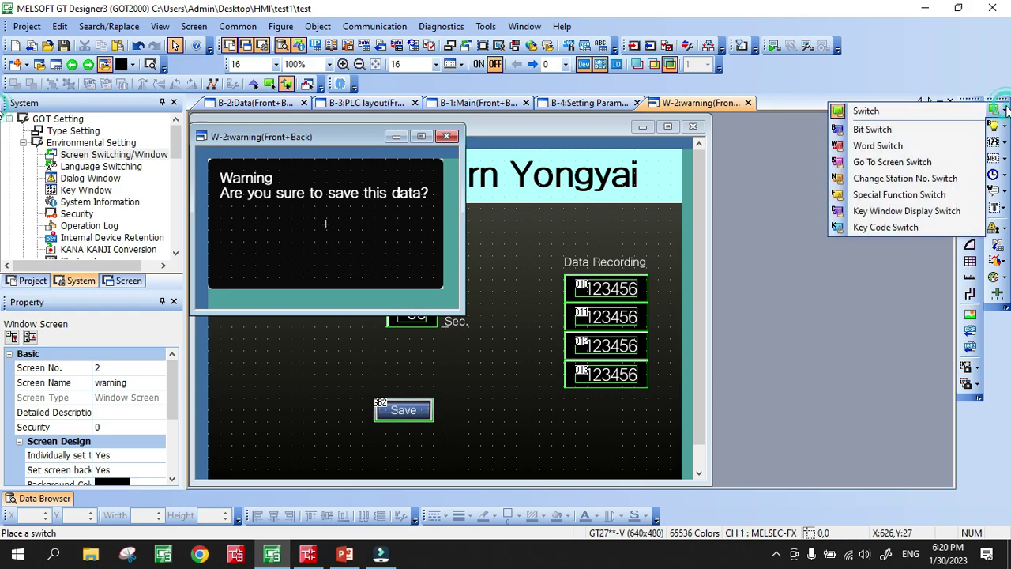
left_click(878, 148)
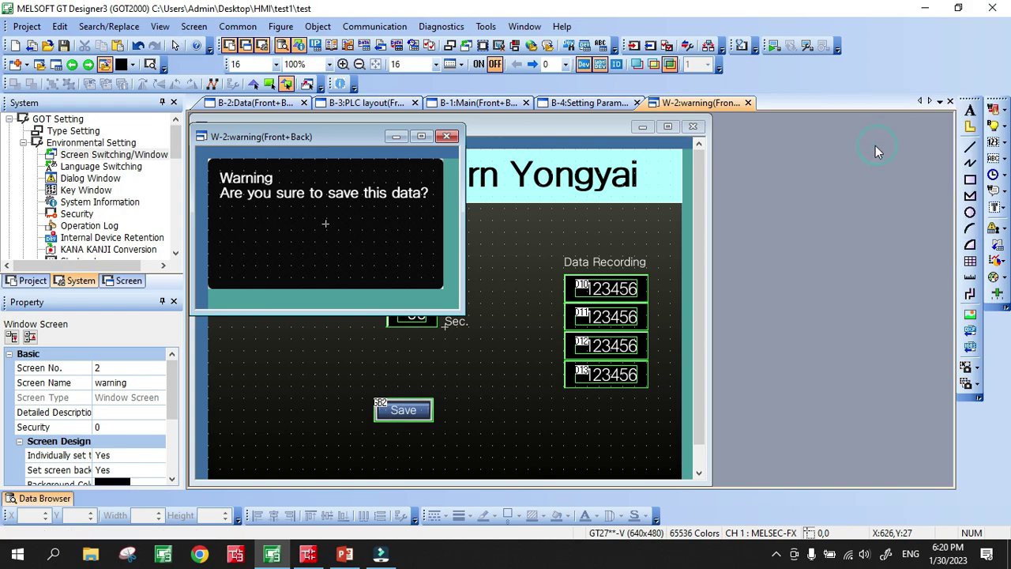
left_click_drag(291, 255, 351, 278)
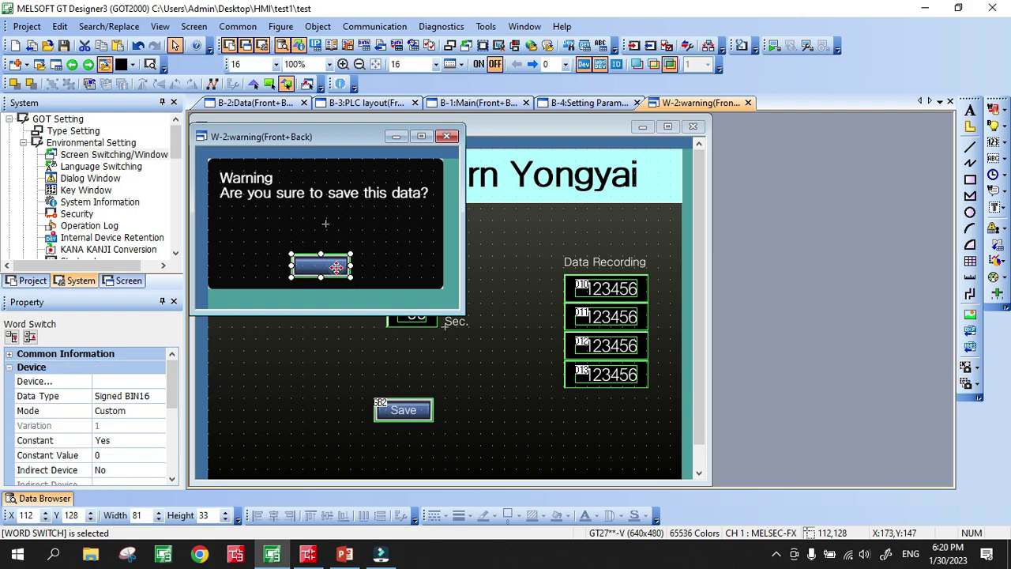
Step: Set the new word switch to write the constant 0 to device GD101
double_click(336, 268)
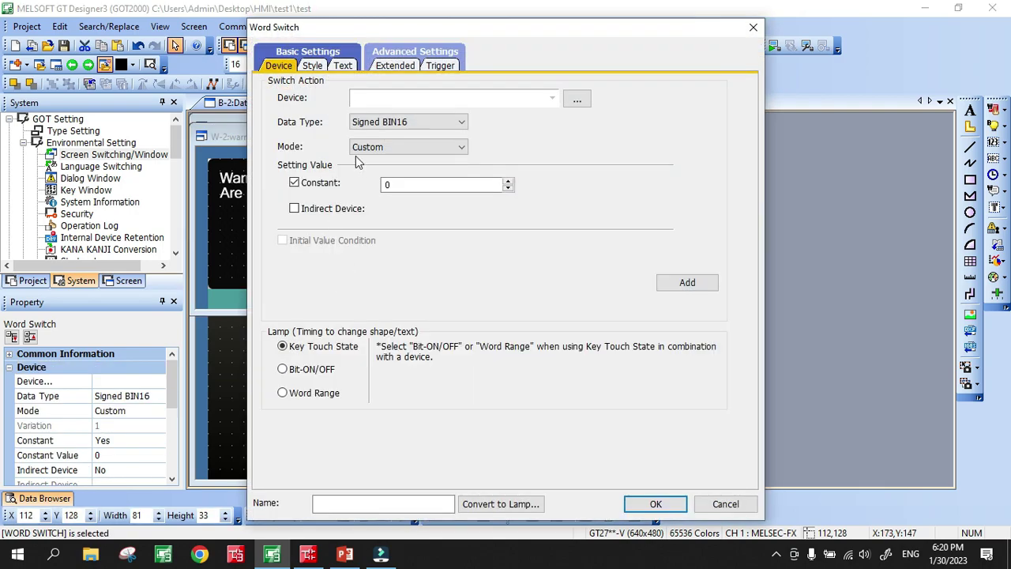
type("gd")
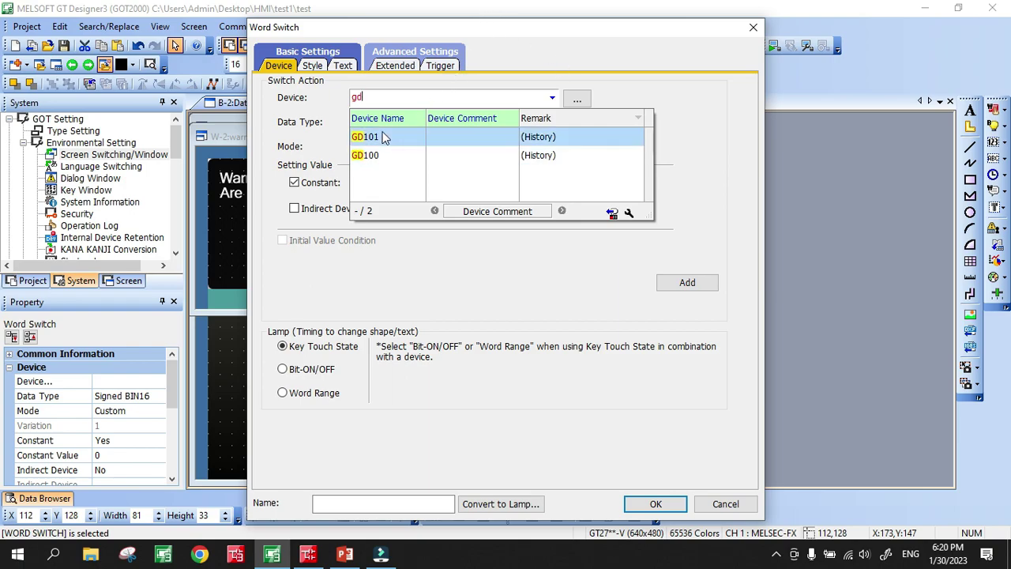
left_click(385, 137)
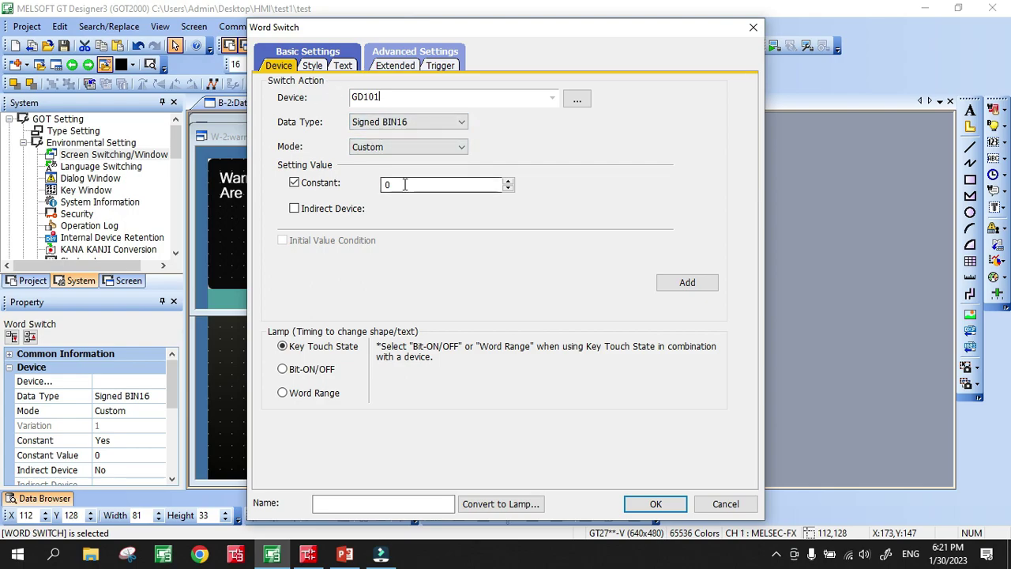
left_click(403, 184)
Step: Label the word switch "No" for both key touch states and apply its settings
left_click(319, 66)
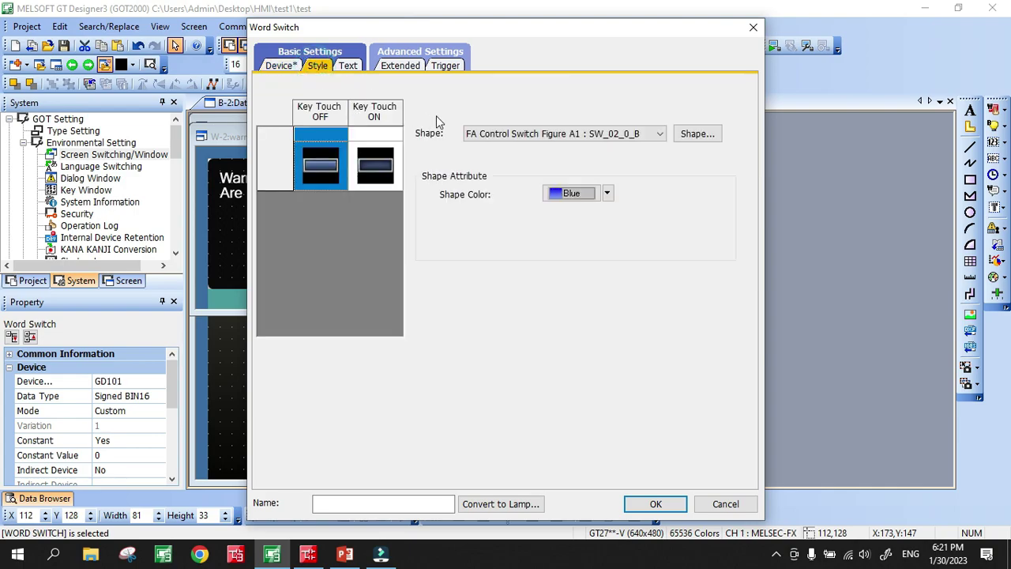
left_click(348, 67)
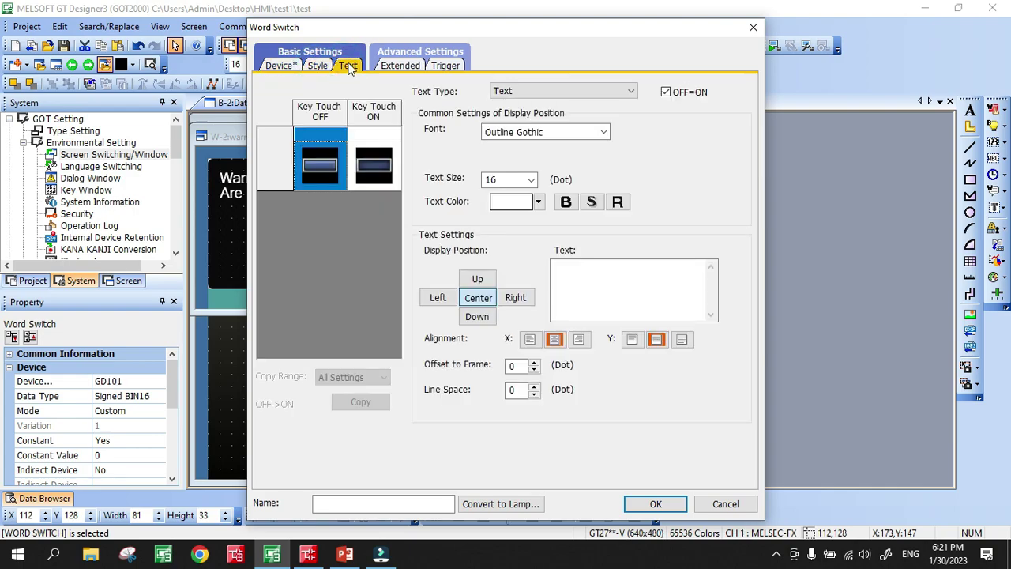
left_click(586, 274)
type("N")
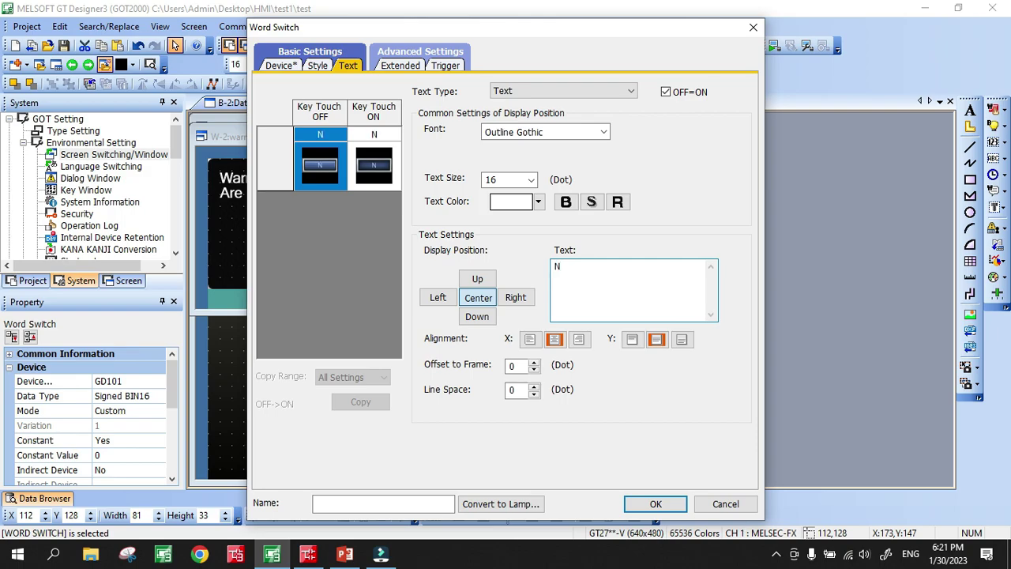
type("o")
left_click(662, 507)
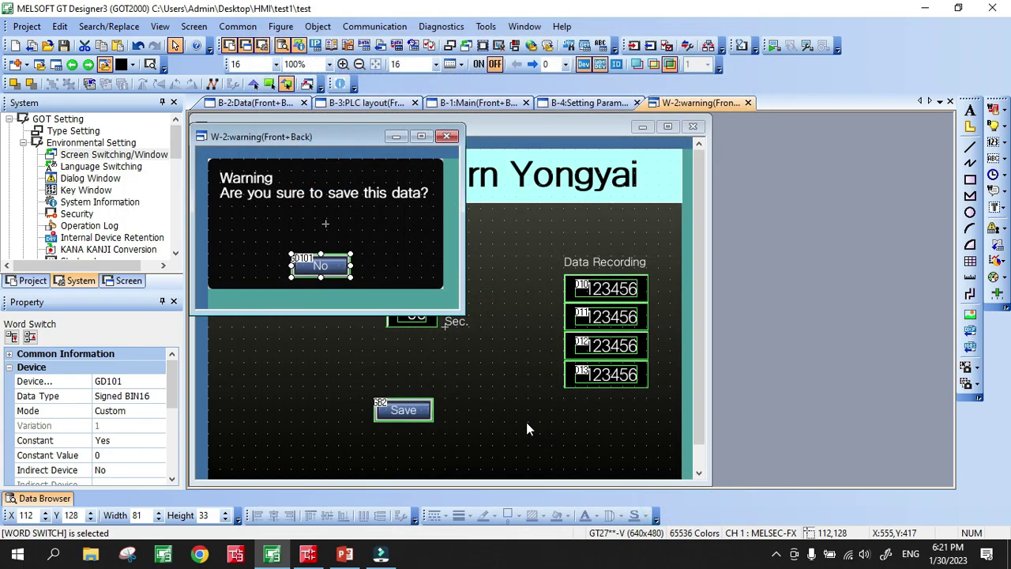
left_click(391, 245)
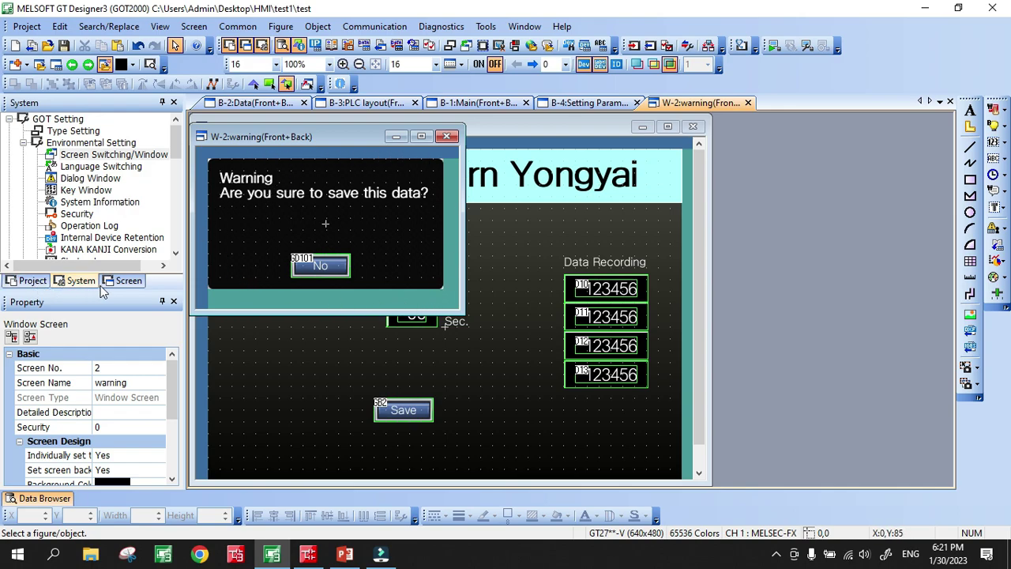
Step: Duplicate the No switch beside the original at X 208, Y 128 on the warning window
left_click(126, 281)
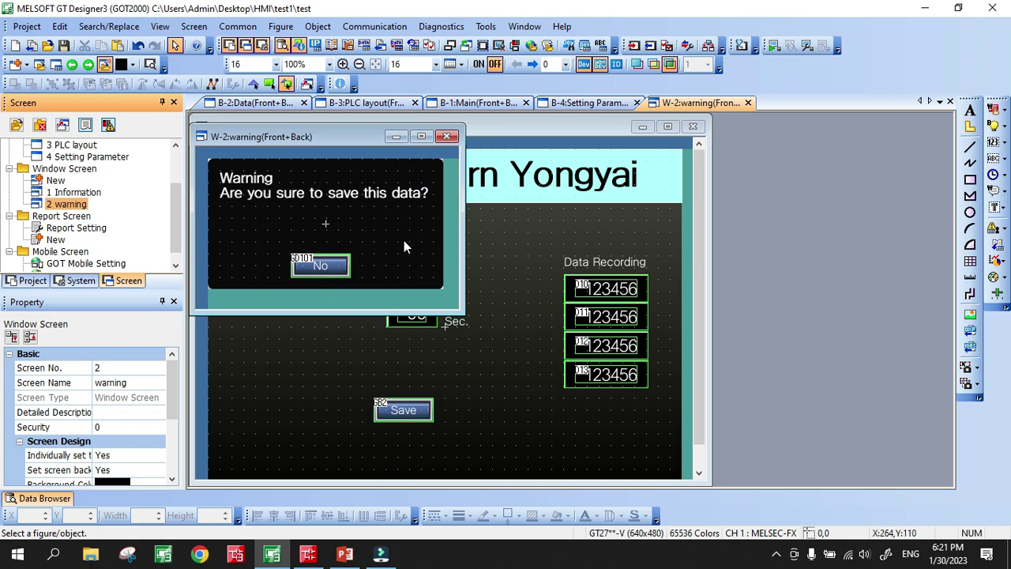
left_click(320, 264)
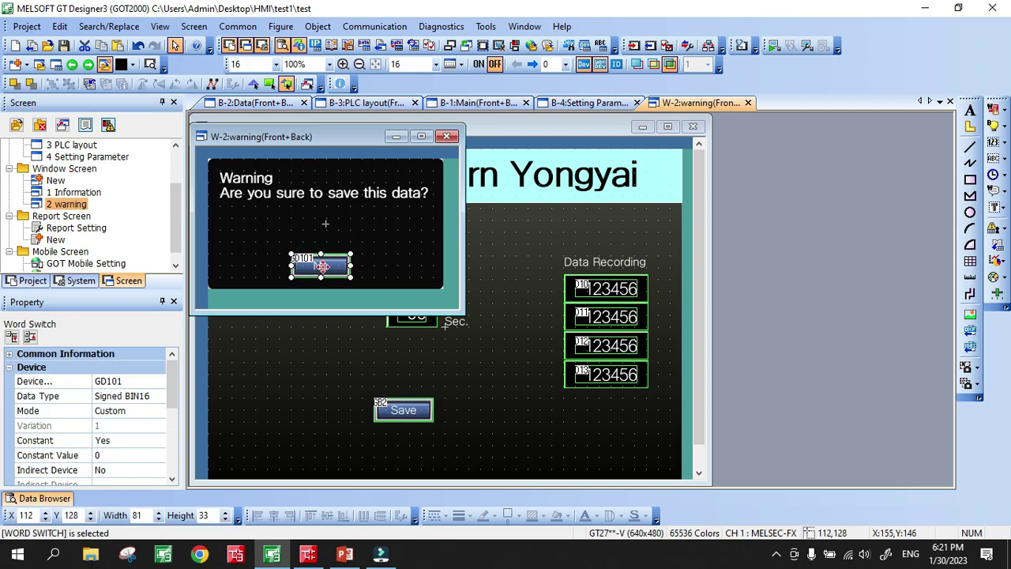
left_click_drag(323, 267, 401, 270)
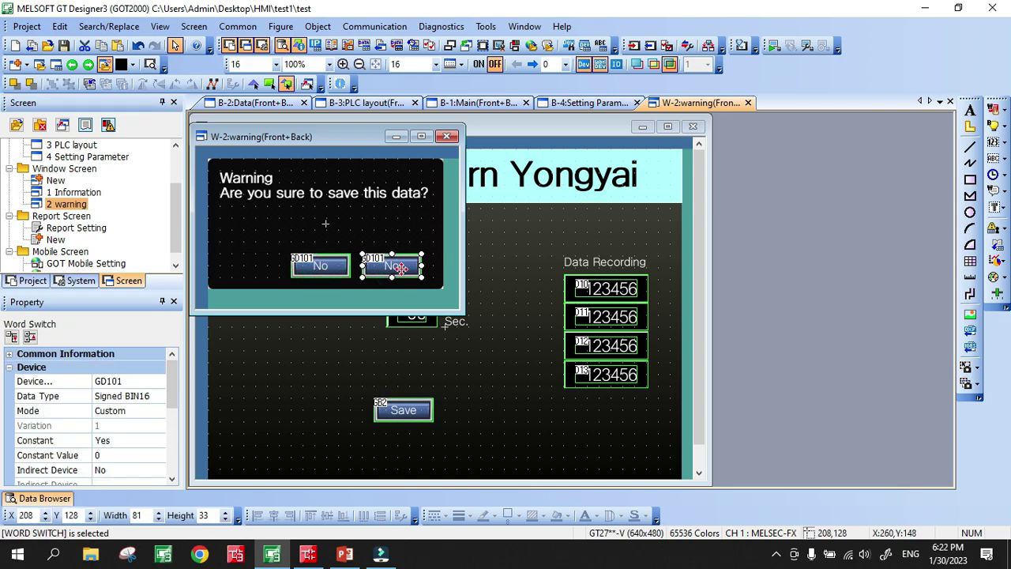
Step: Change the label of the duplicated word switch to "Yes" and apply it
double_click(400, 263)
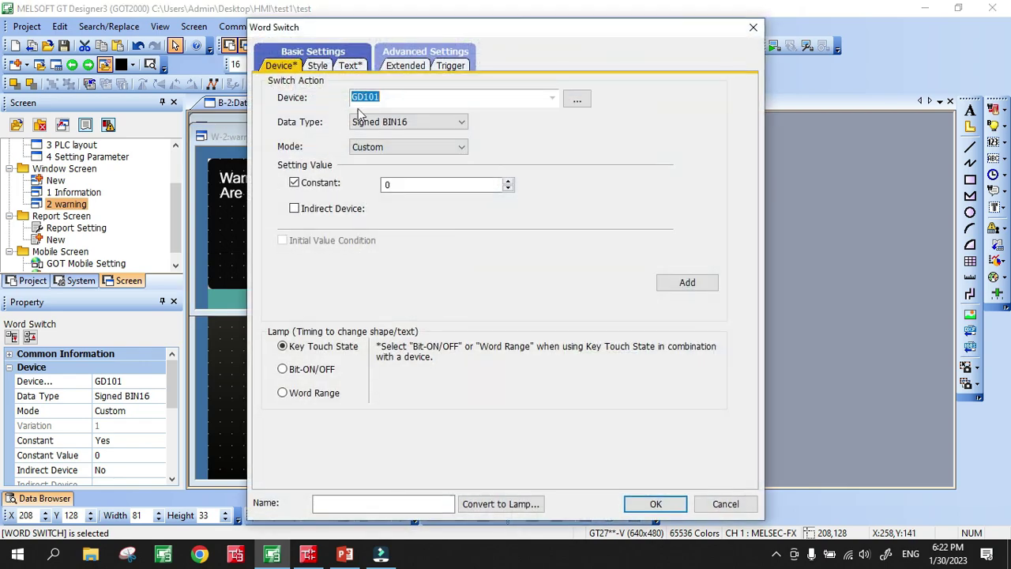
left_click(350, 65)
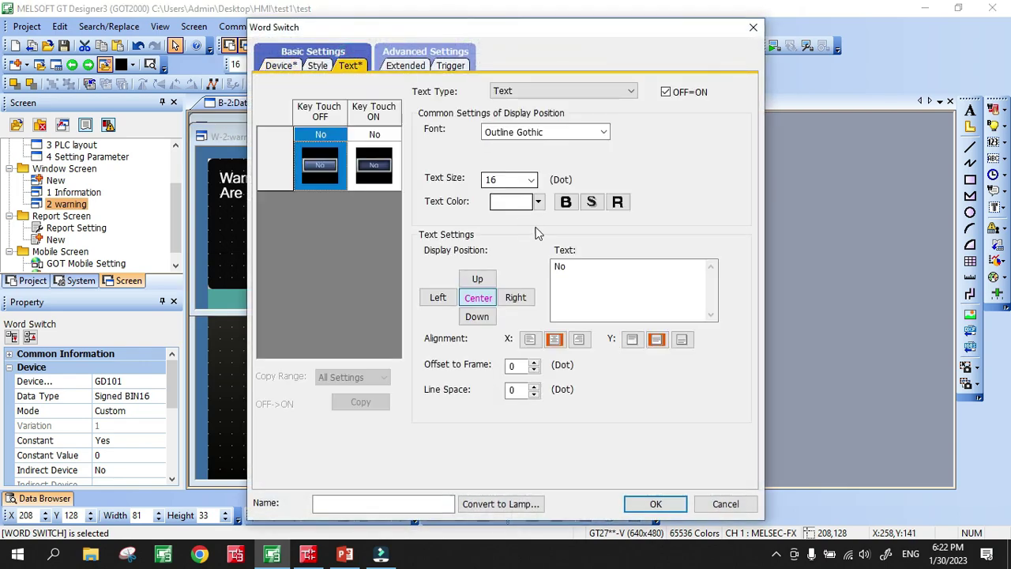
double_click(579, 267)
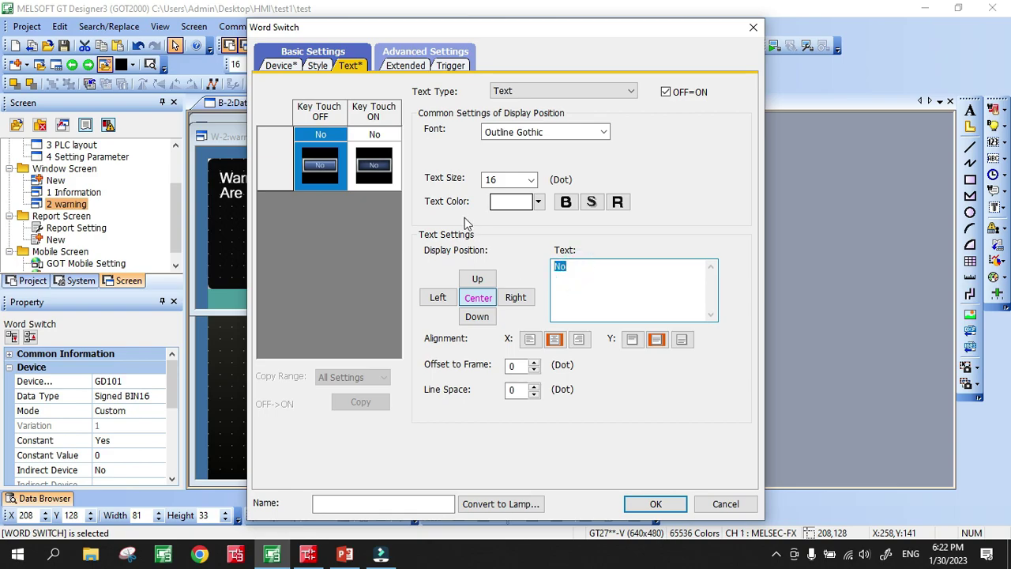
type("Yes")
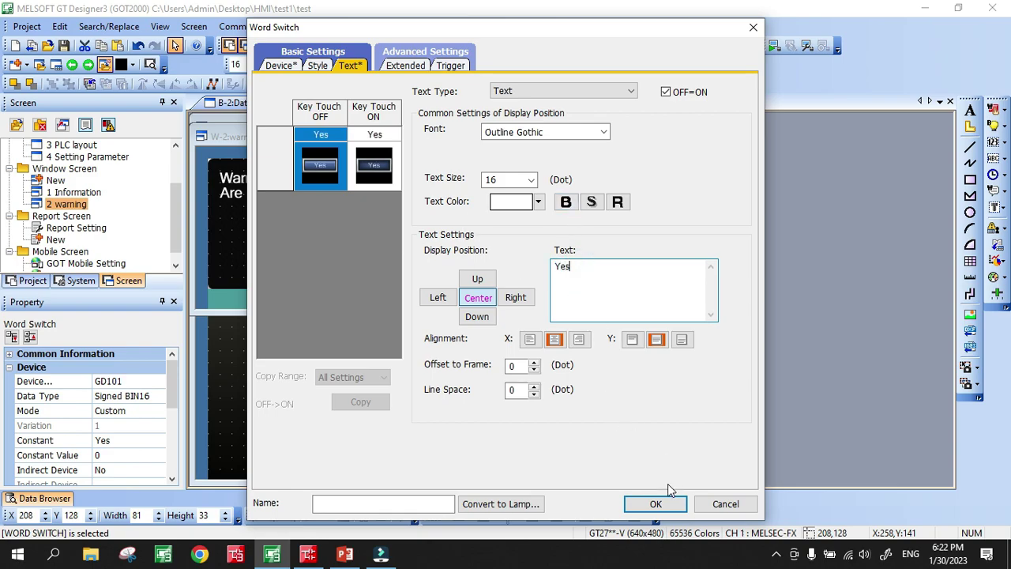
left_click(656, 503)
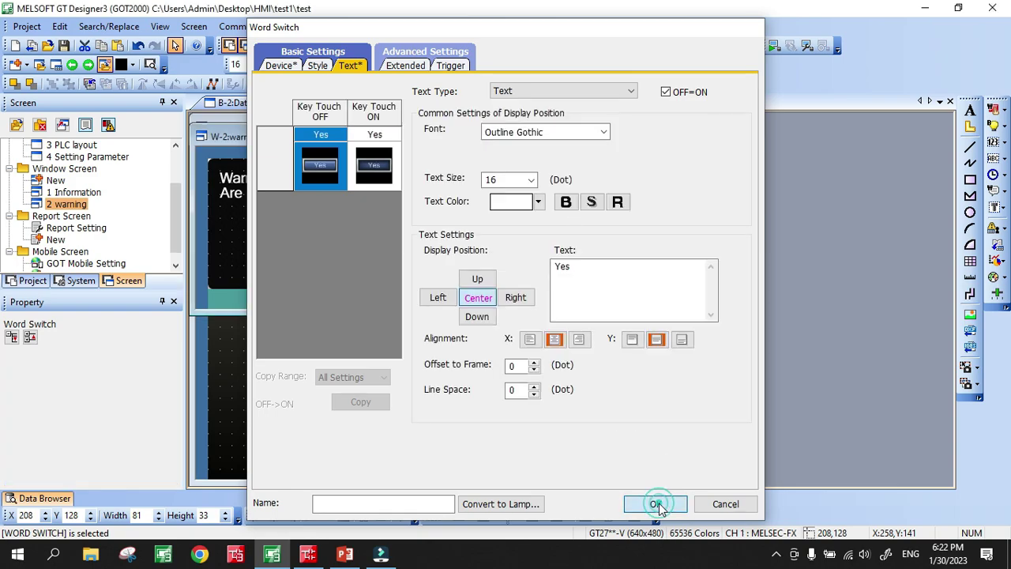
left_click(397, 229)
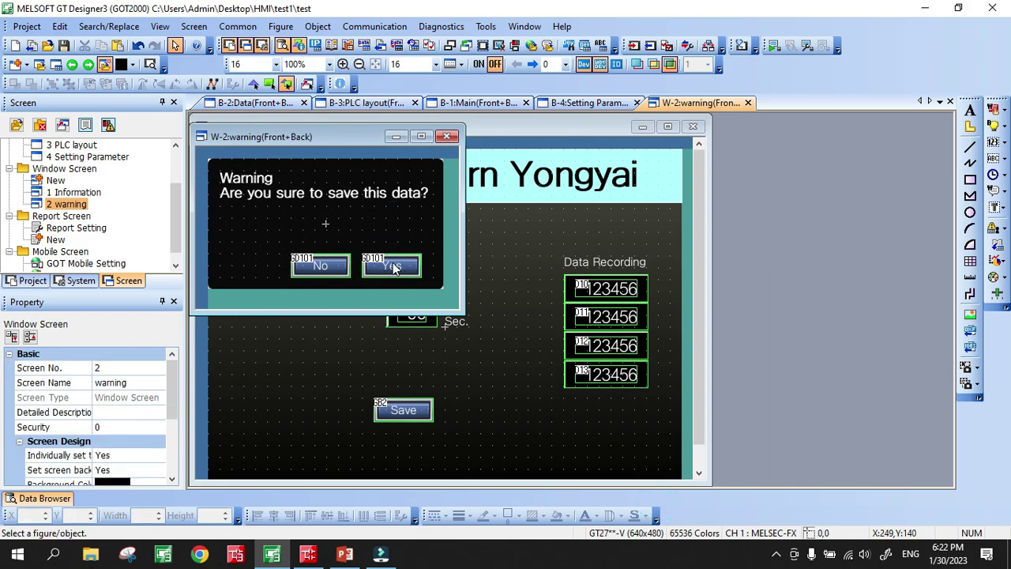
Step: Convert the Yes word switch into a general Switch object so it can hold several actions
double_click(394, 267)
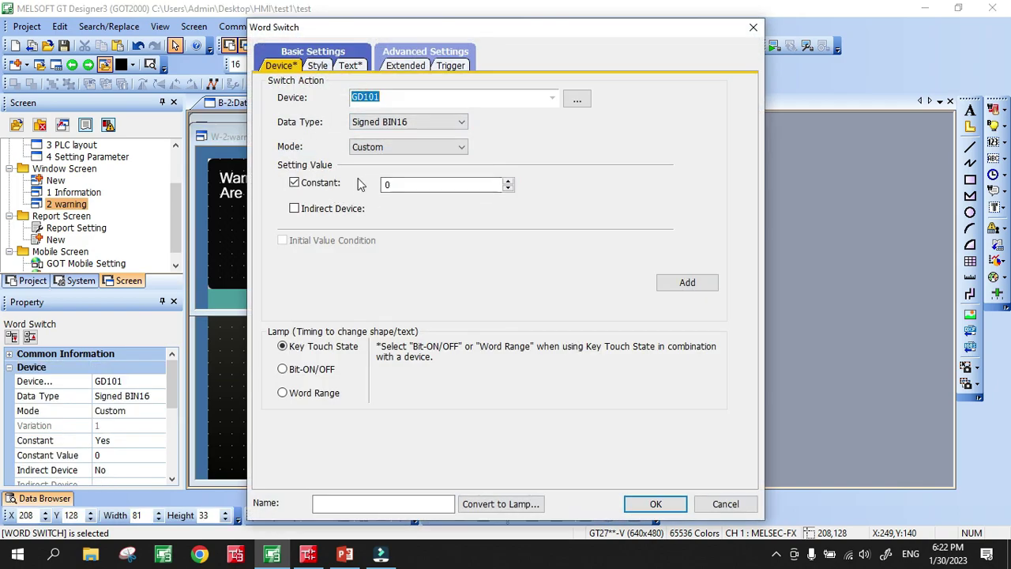
left_click_drag(511, 34, 692, 28)
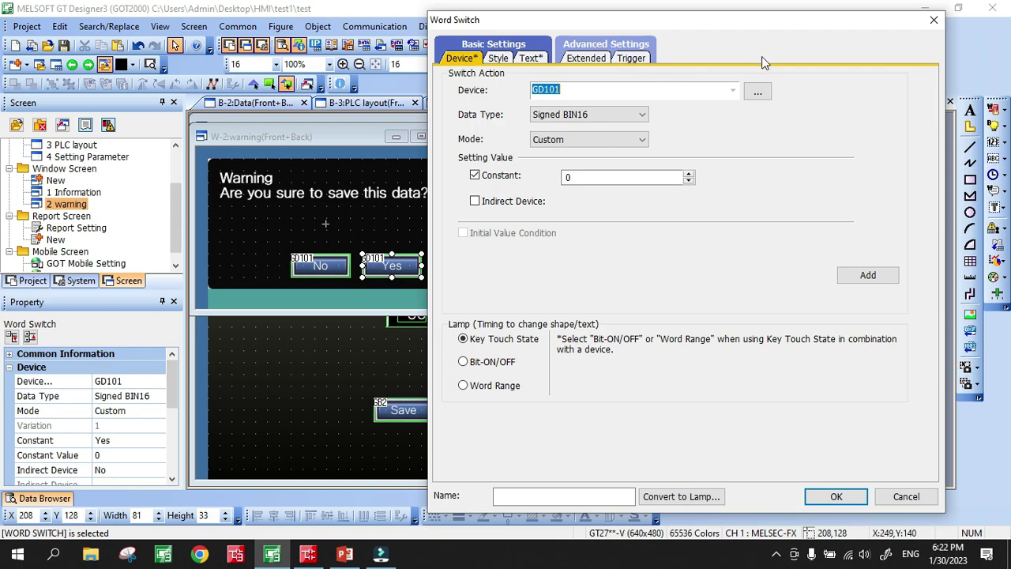
left_click_drag(743, 19, 657, 26)
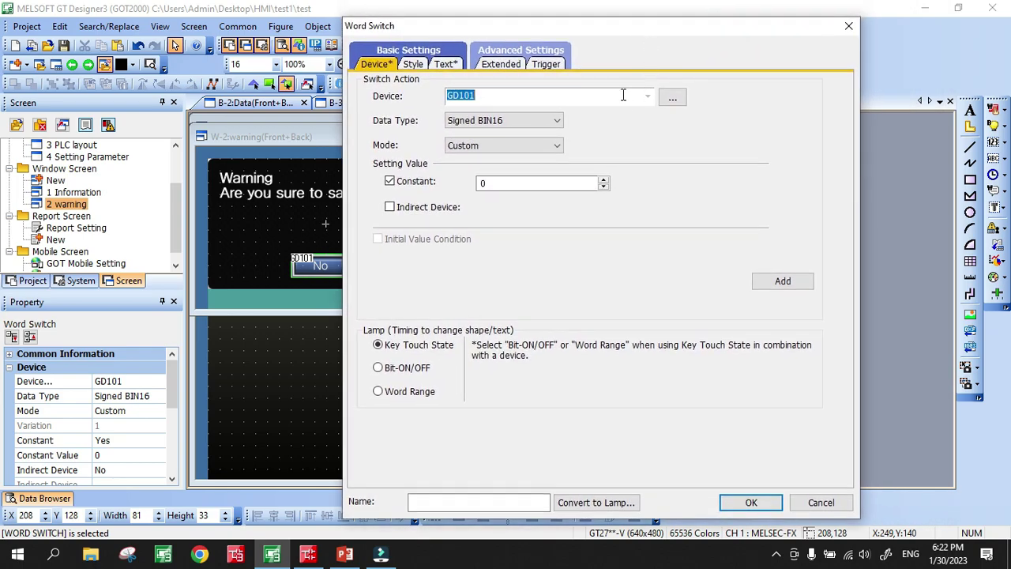
left_click(782, 282)
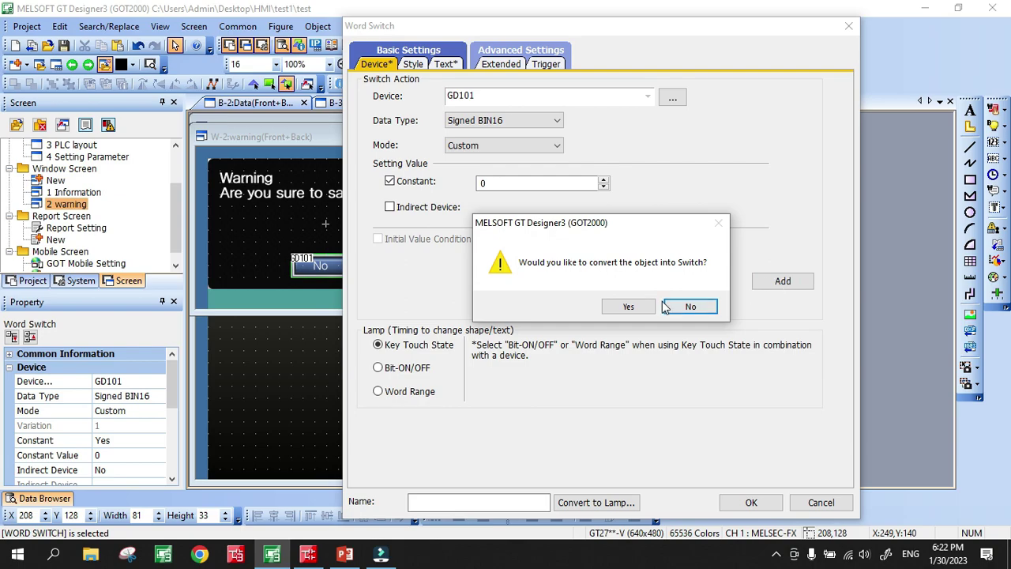
left_click(628, 306)
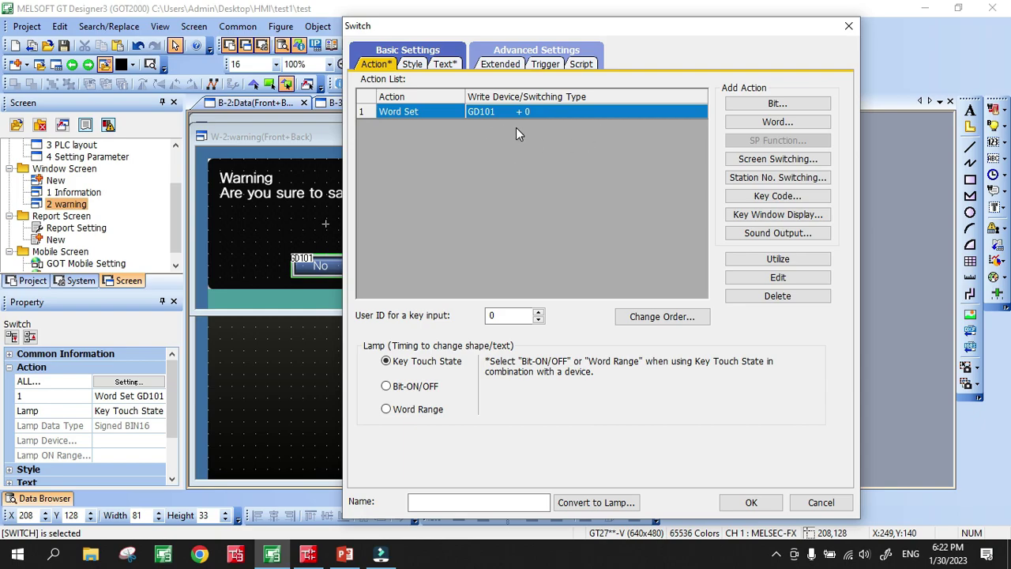
Step: Add a momentary bit action on device M1 to the Yes switch and apply its settings
left_click(770, 106)
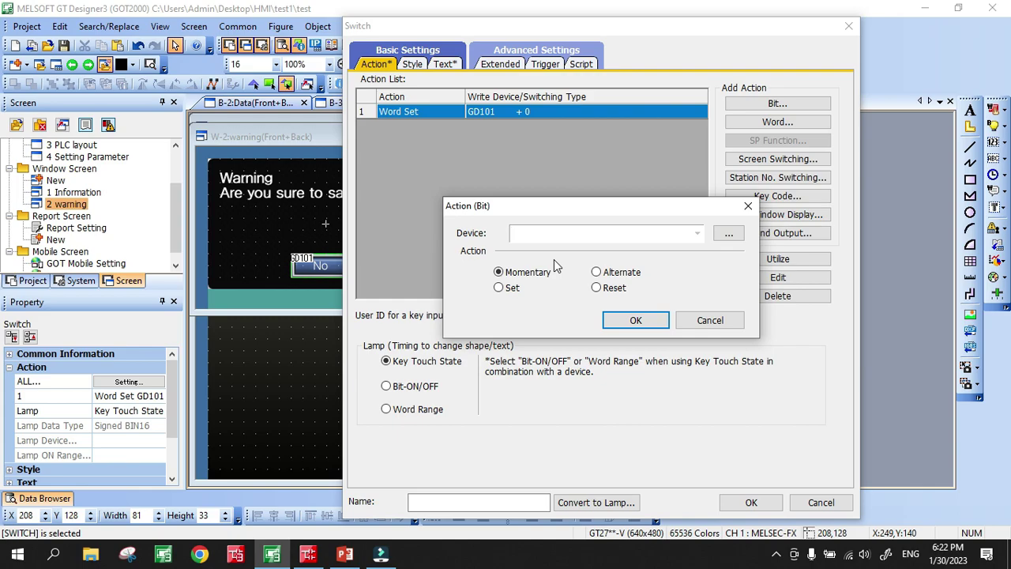
type("m1")
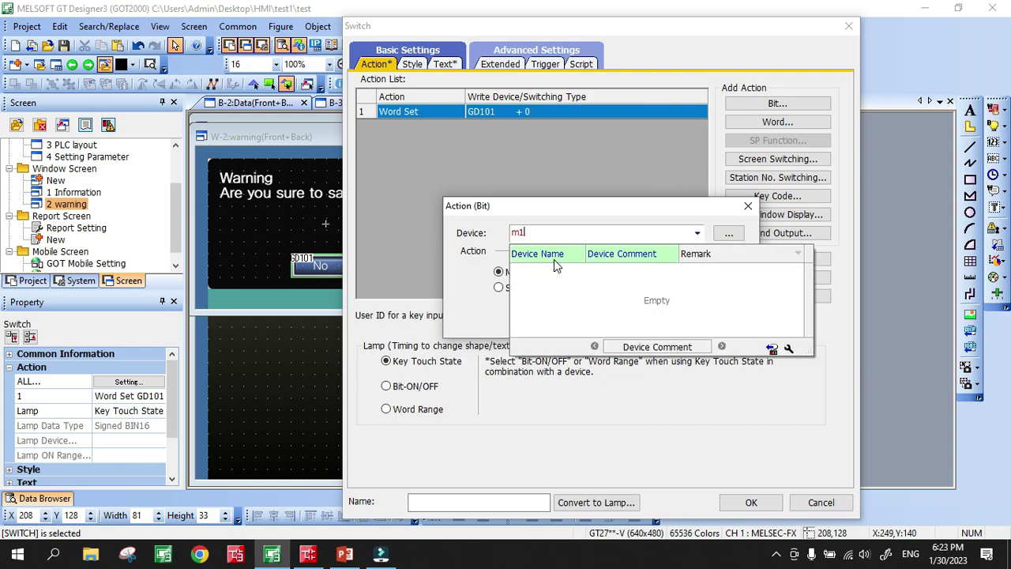
left_click(553, 261)
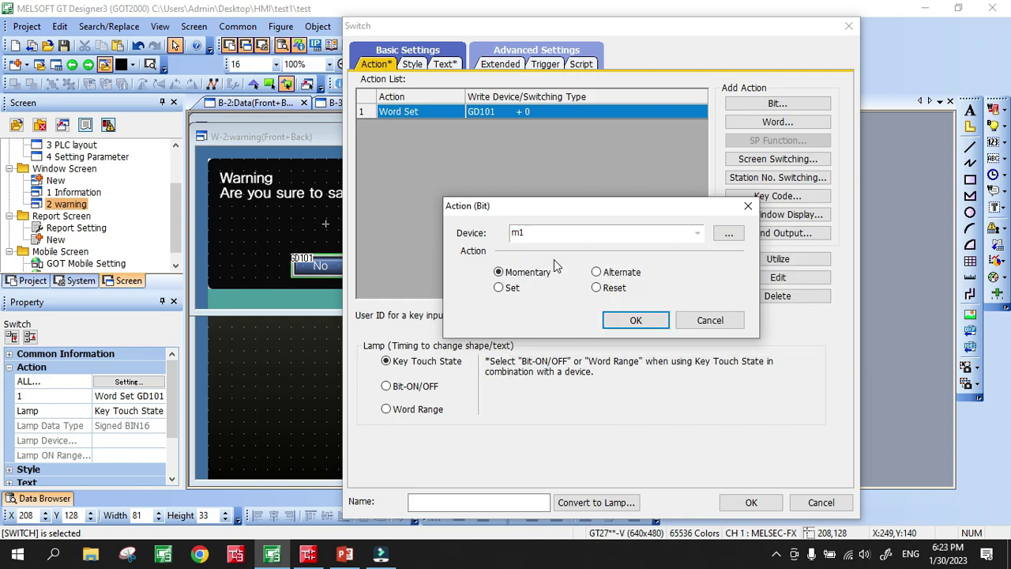
left_click(635, 322)
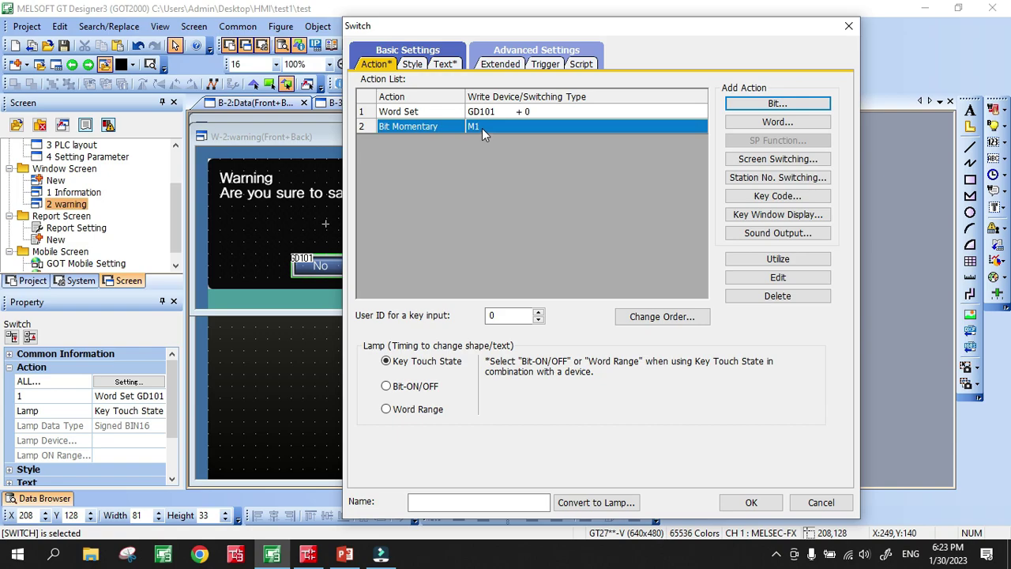
left_click(477, 114)
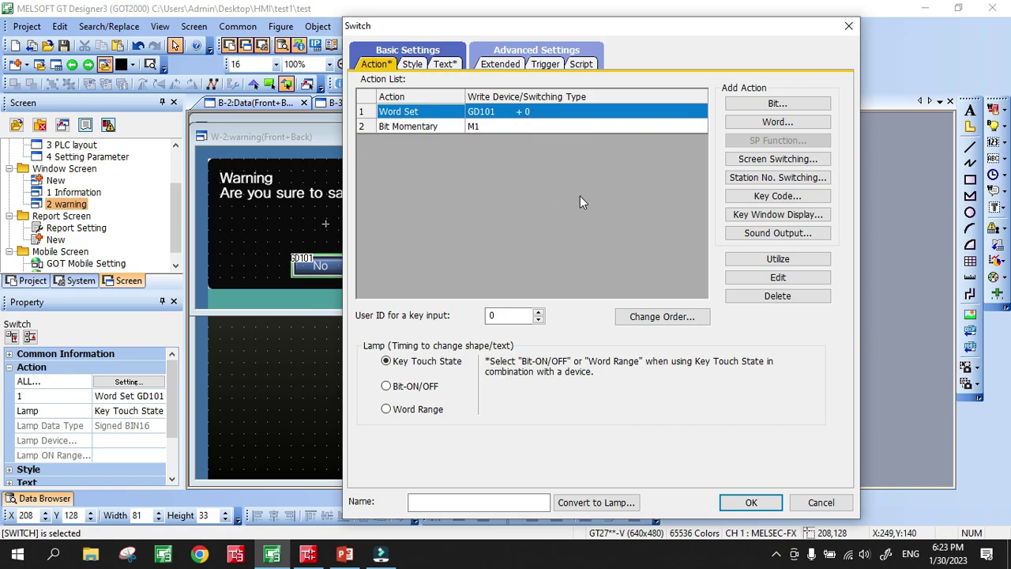
left_click(483, 125)
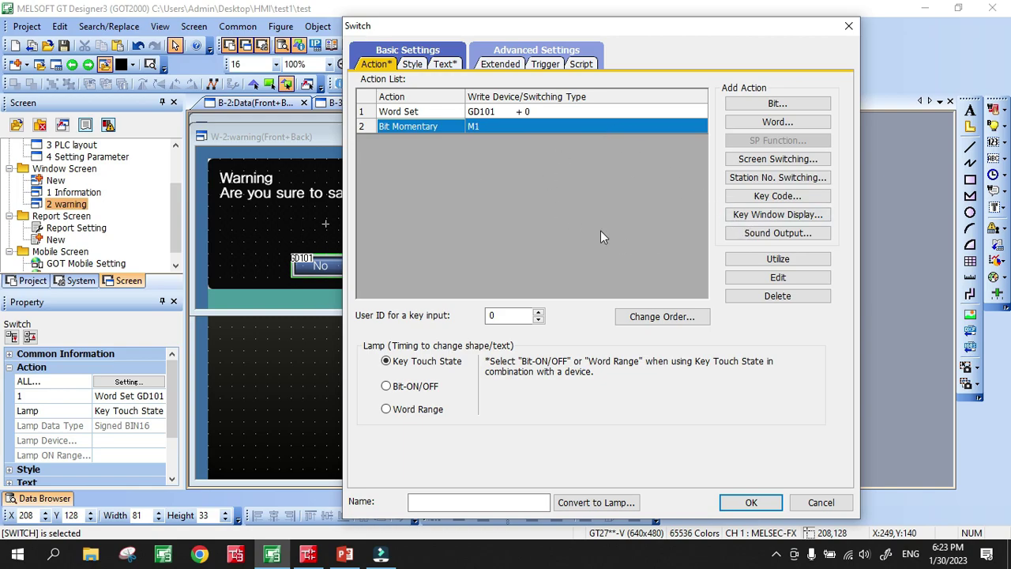
left_click(754, 501)
Step: Compare the properties of the No and Yes switches to check their assigned devices and actions
left_click(401, 231)
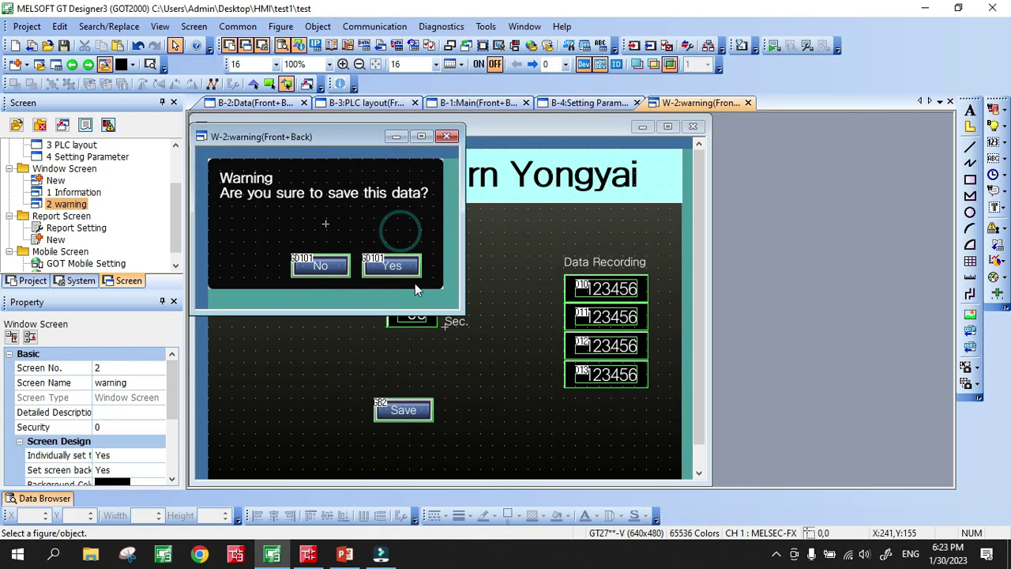
left_click(319, 266)
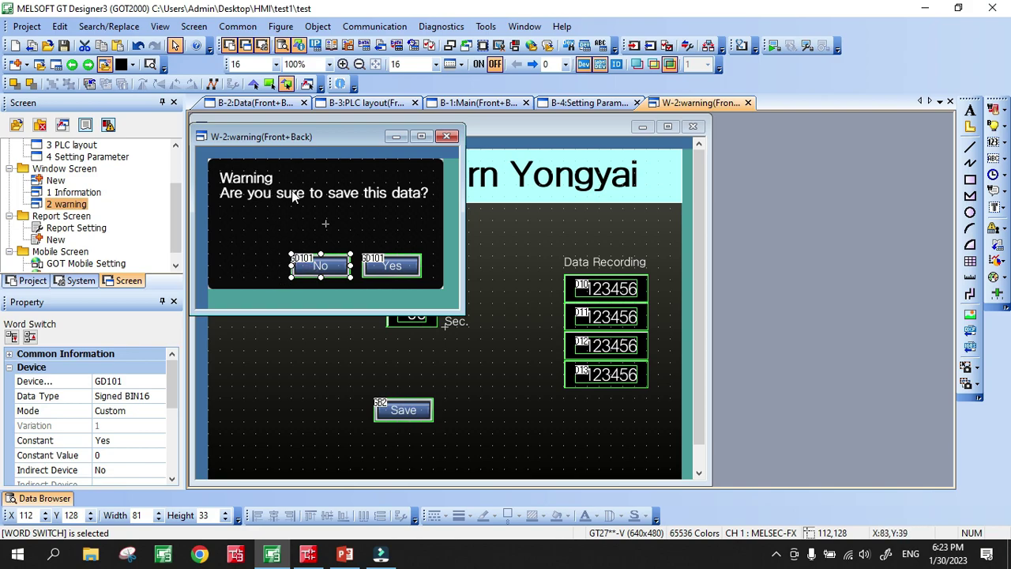
left_click(387, 268)
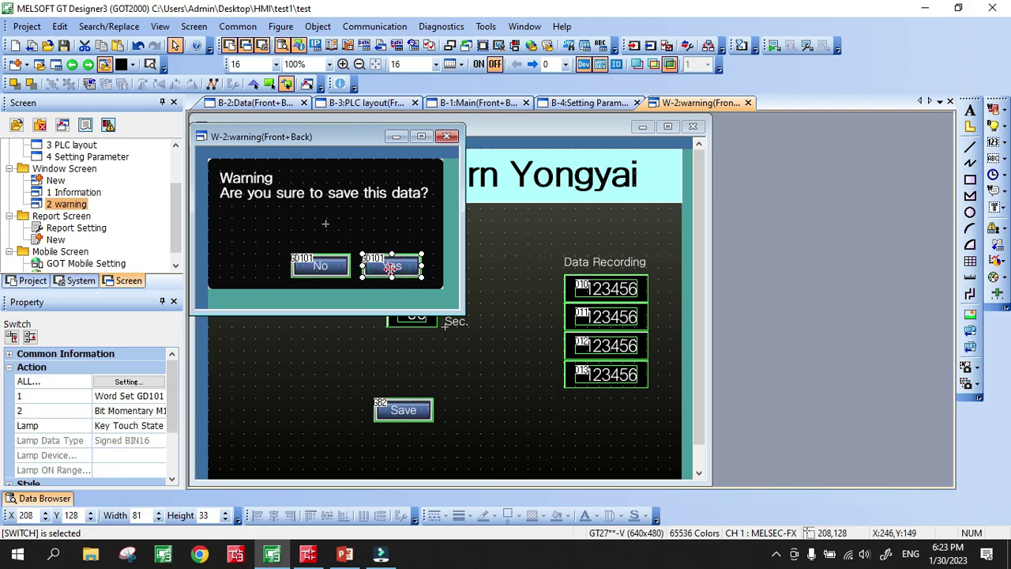